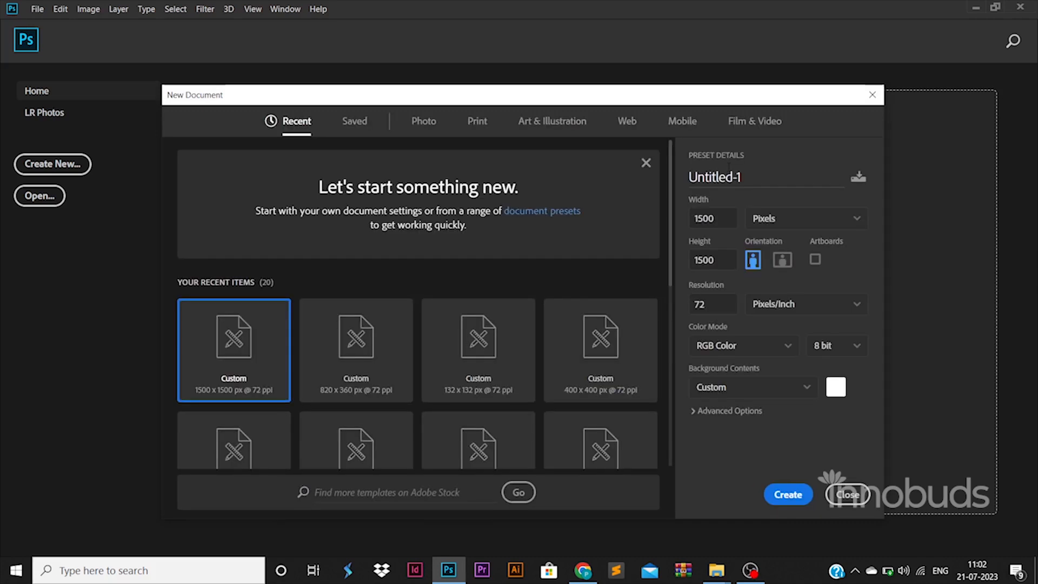
Create a 1500 × 1500 px RGB document at 72 ppi and unlock its background layer.
left_click(789, 495)
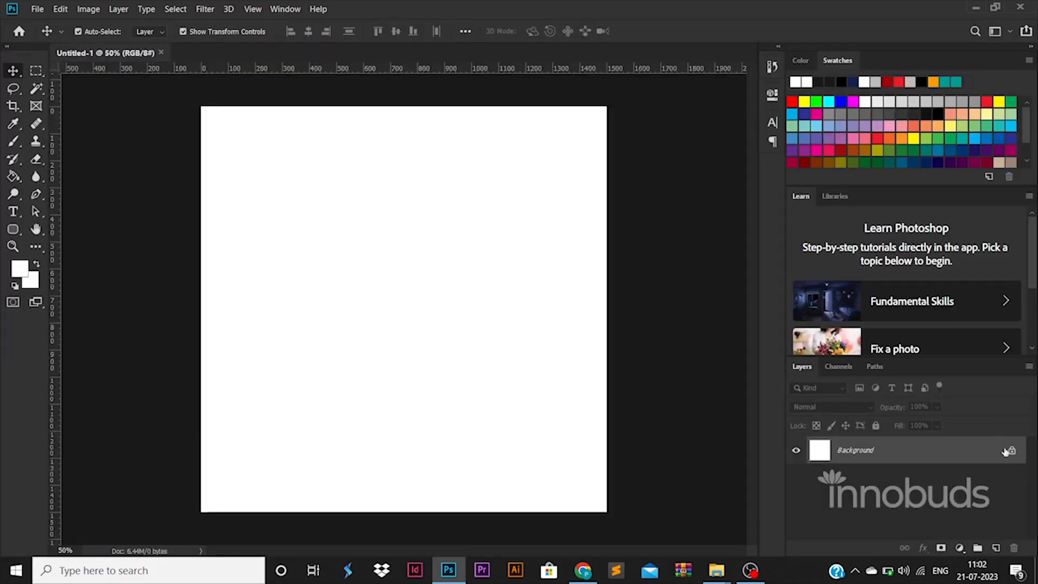
left_click(1009, 451)
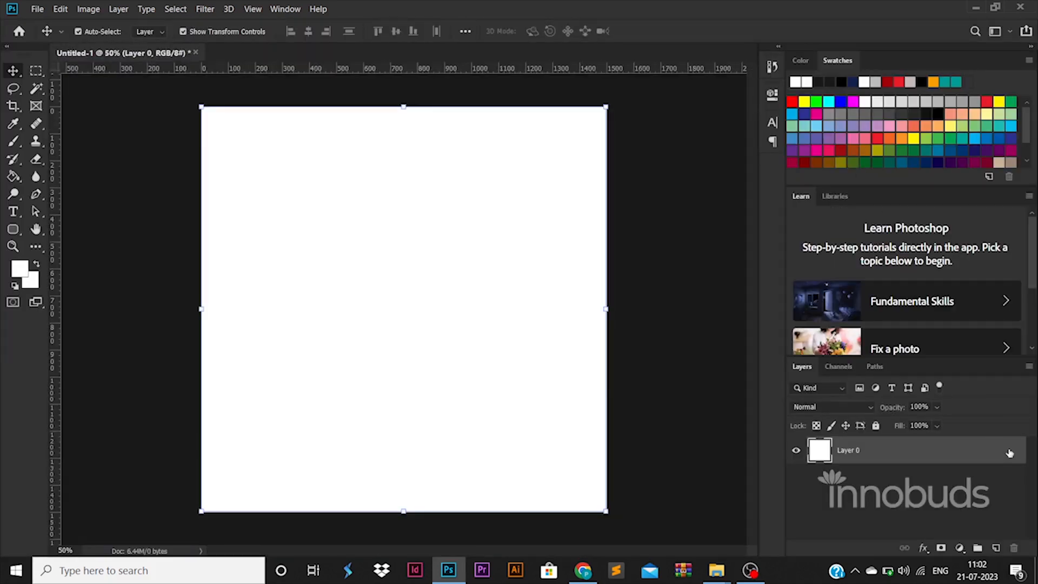
Place two vertical and two horizontal guides as margins about 50 px inside the canvas edges.
left_click_drag(60, 204, 217, 202)
left_click_drag(57, 169, 594, 196)
left_click_drag(531, 69, 496, 500)
left_click(692, 425)
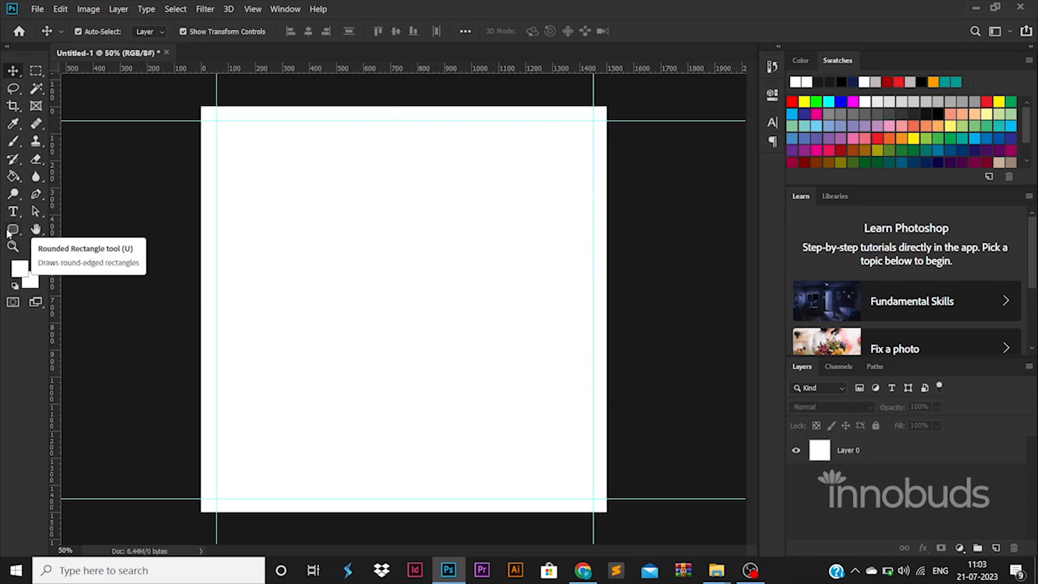
Draw a rounded rectangle about 777 × 1375 px with an 800 px radius and fill it near-black.
left_click(951, 453)
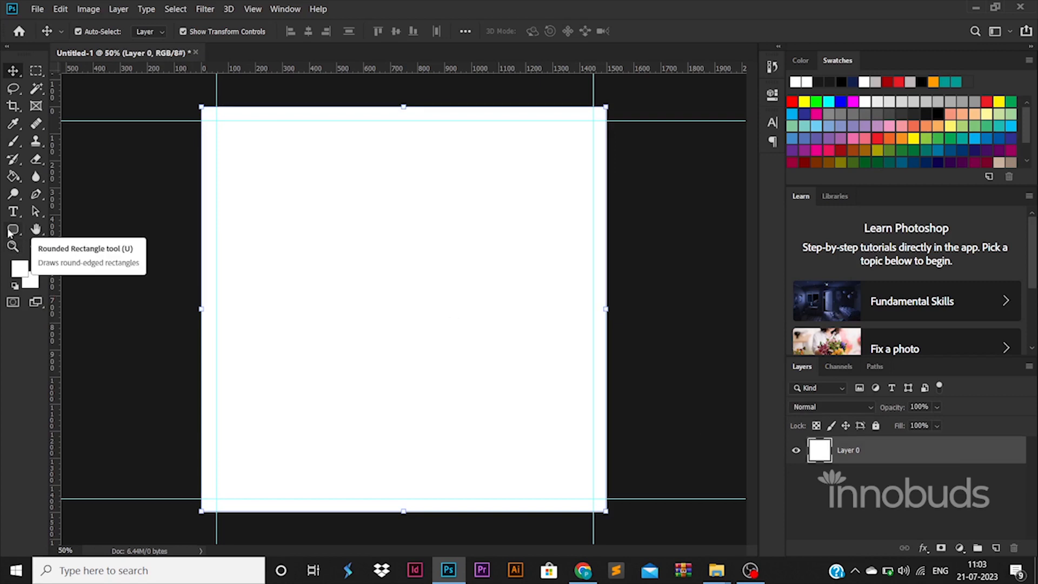
left_click_drag(11, 230, 68, 243)
left_click_drag(314, 226, 420, 409)
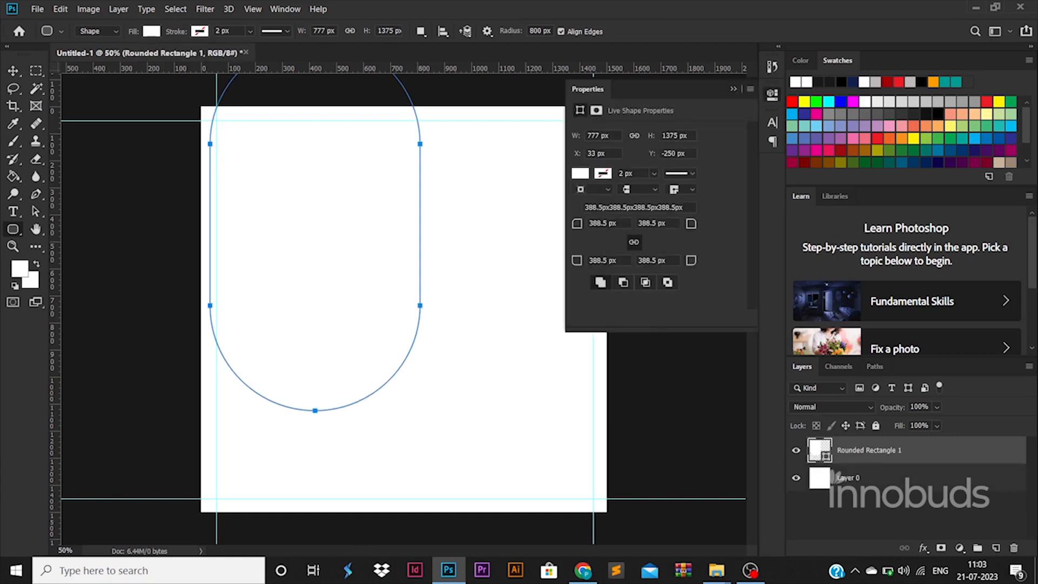
left_click(734, 89)
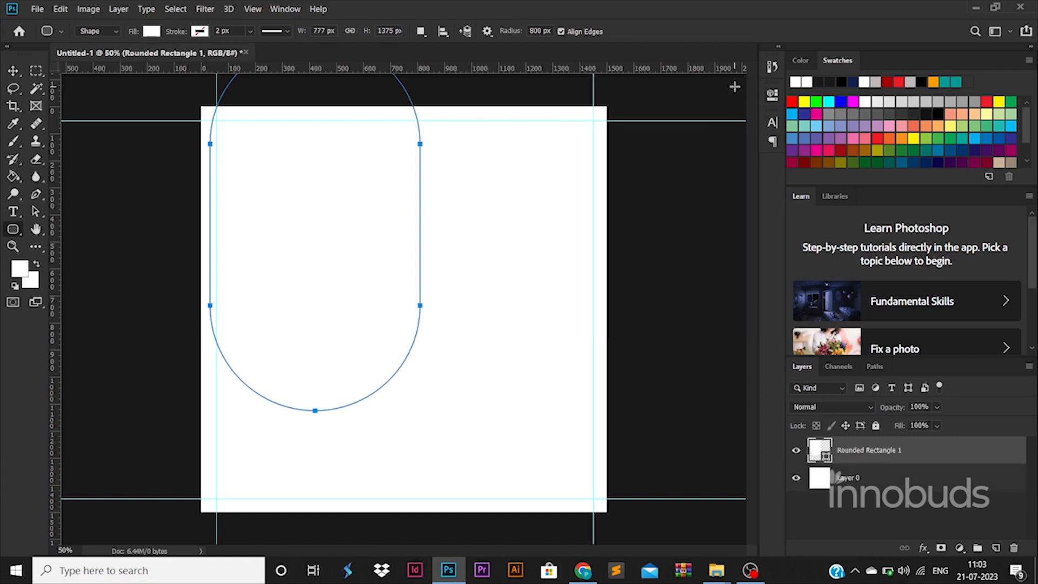
left_click(151, 31)
left_click(111, 101)
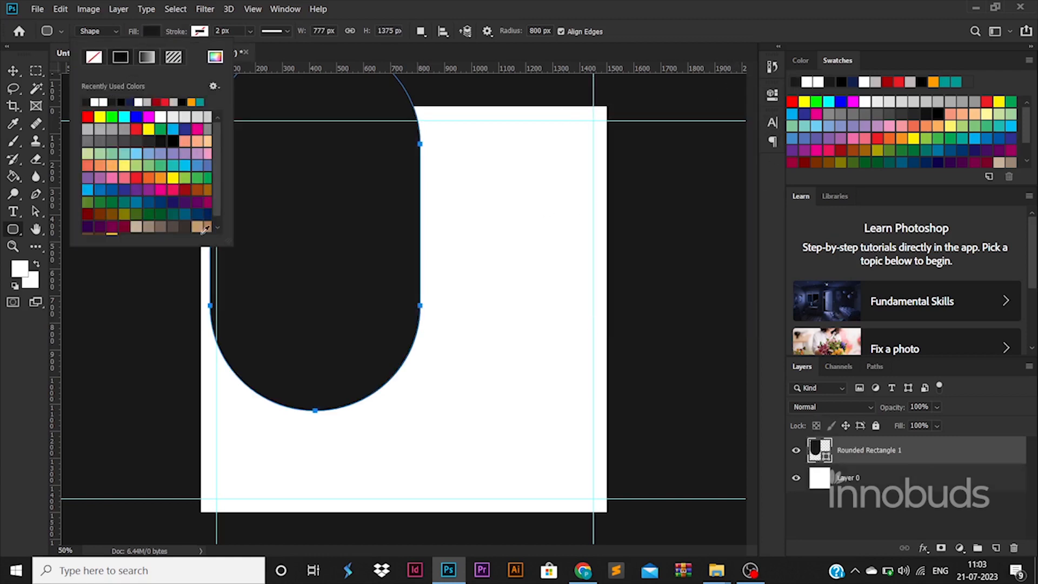
Rotate the black rounded rectangle about 45° clockwise and position it so its round end extends from the canvas's lower-left corner.
left_click(14, 70)
left_click_drag(354, 283, 354, 393)
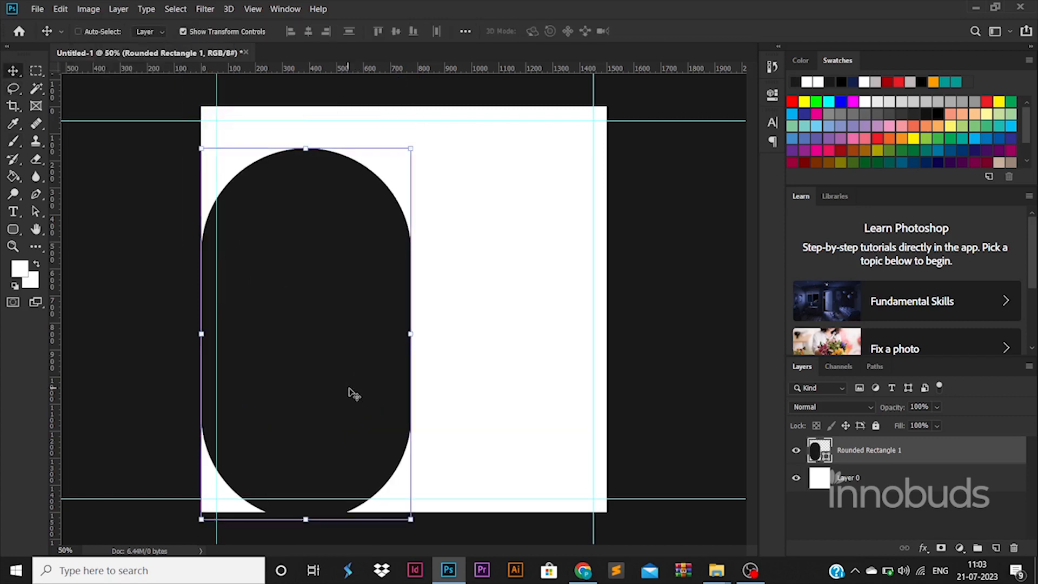
right_click(393, 385)
key("Escape")
key("ctrl+t")
right_click(401, 364)
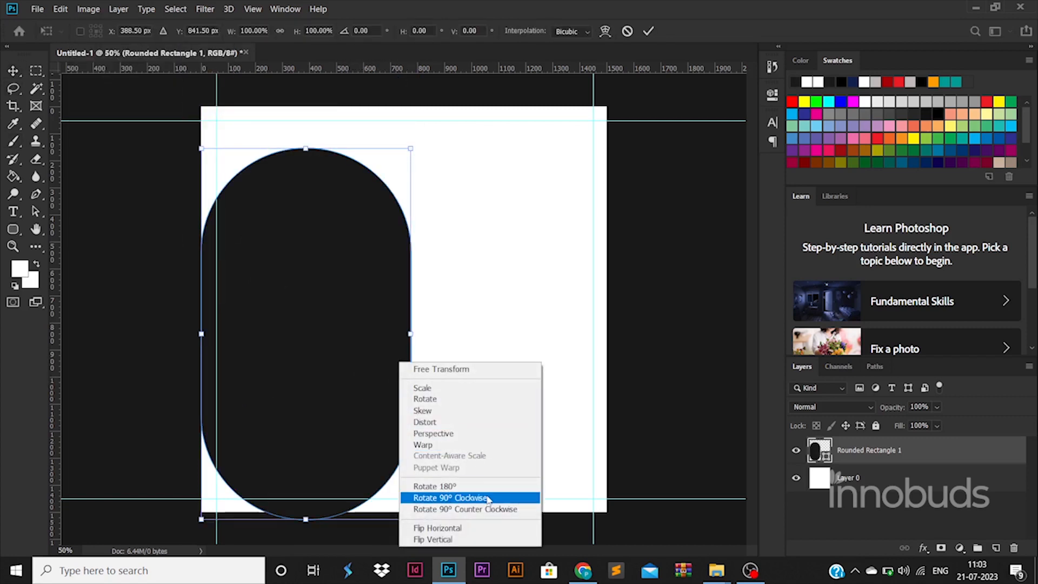
left_click(466, 398)
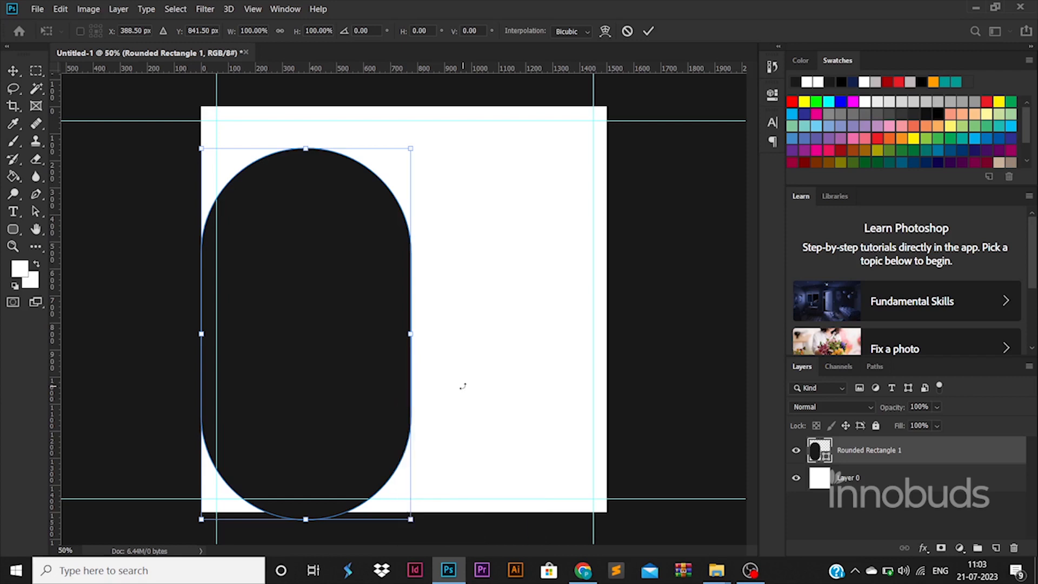
left_click_drag(462, 386, 263, 246)
left_click_drag(455, 330, 431, 443)
key("Return")
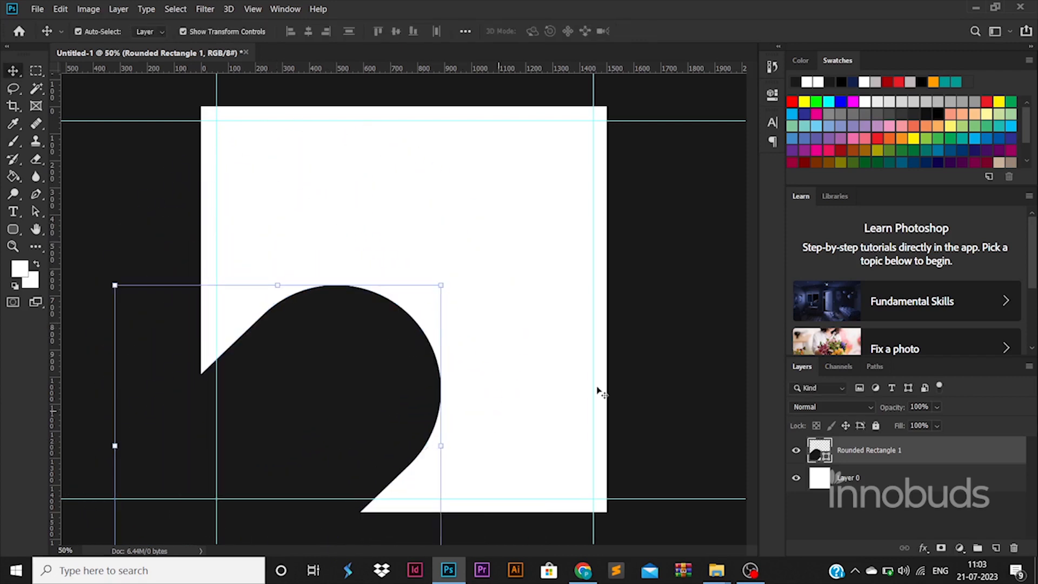
left_click(638, 381)
Draw a rectangle about 1589 × 1283 px over the canvas's upper-left area and fill it red.
right_click(16, 226)
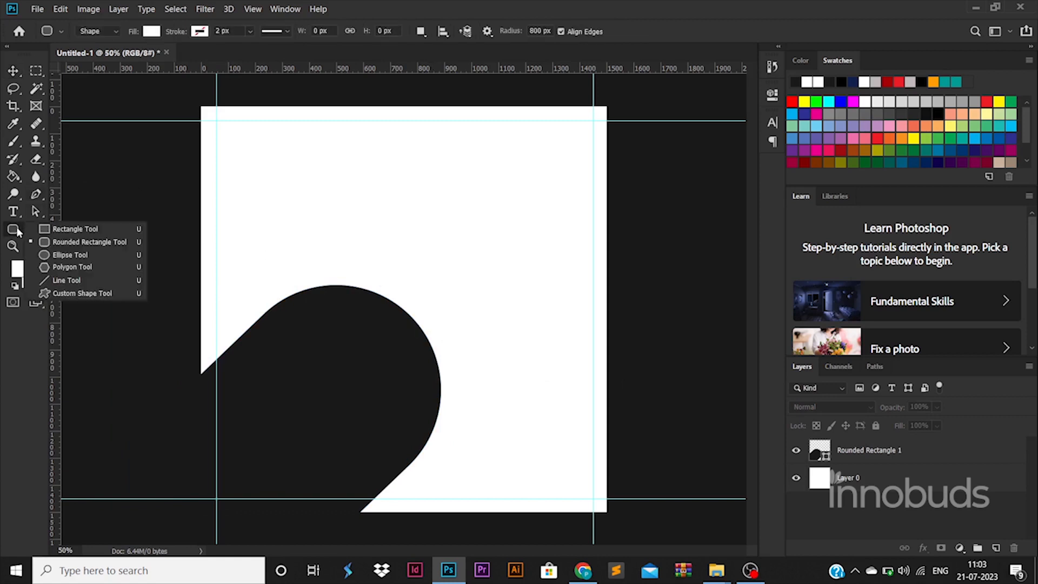
left_click(81, 227)
left_click_drag(251, 178, 466, 351)
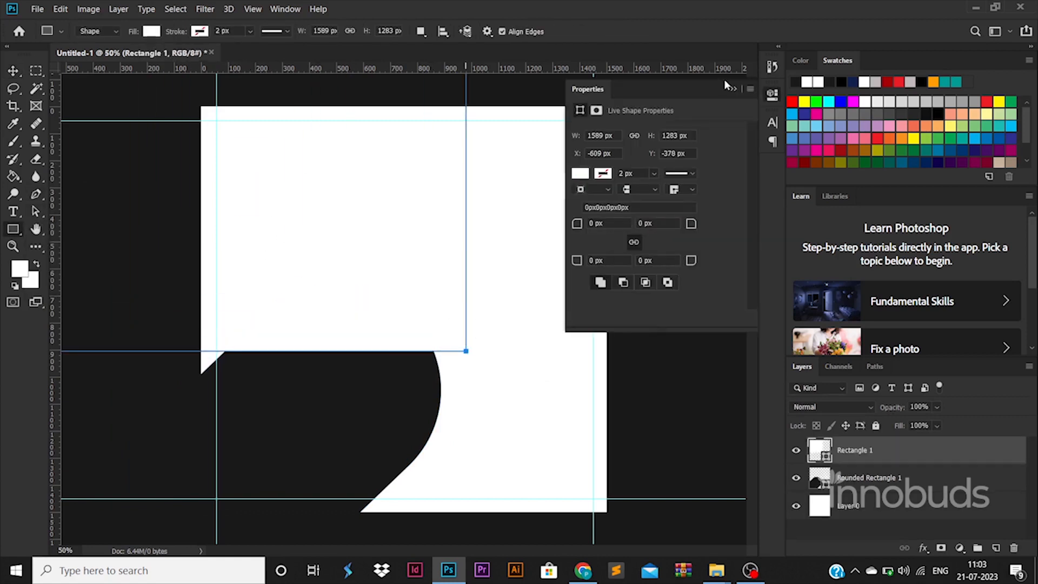
left_click(57, 28)
left_click(57, 29)
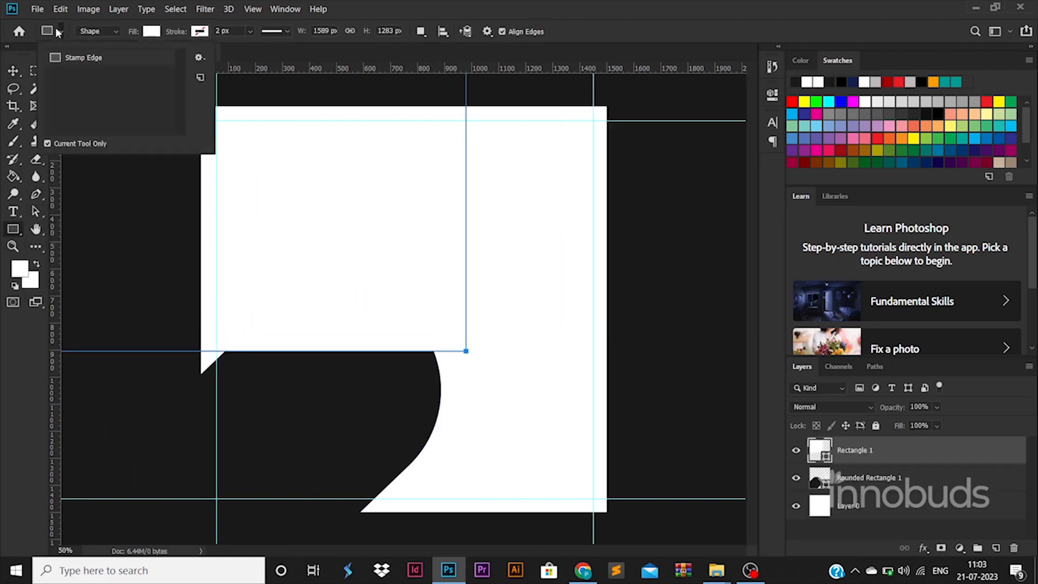
left_click(56, 28)
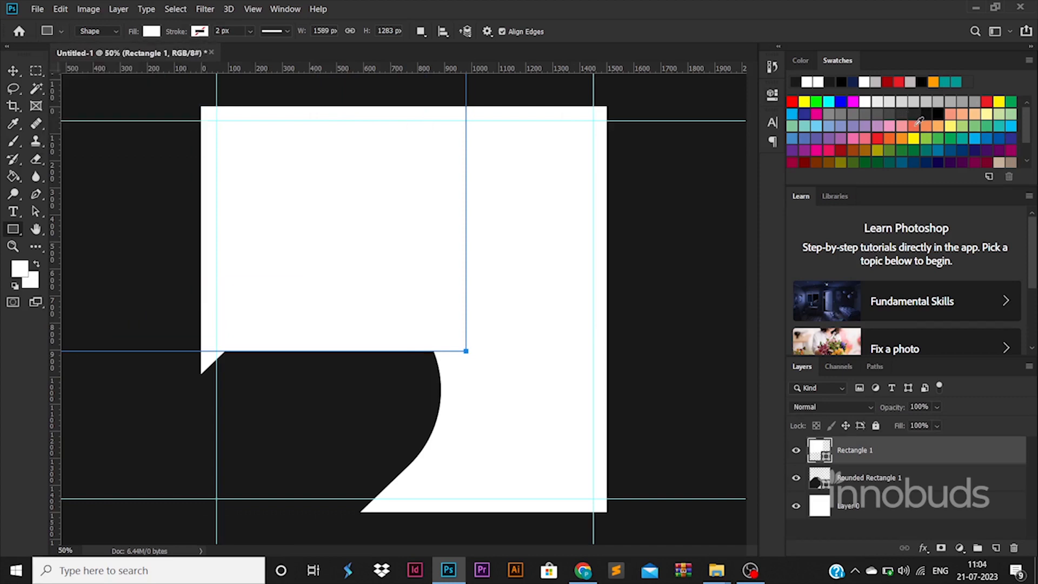
left_click(989, 101)
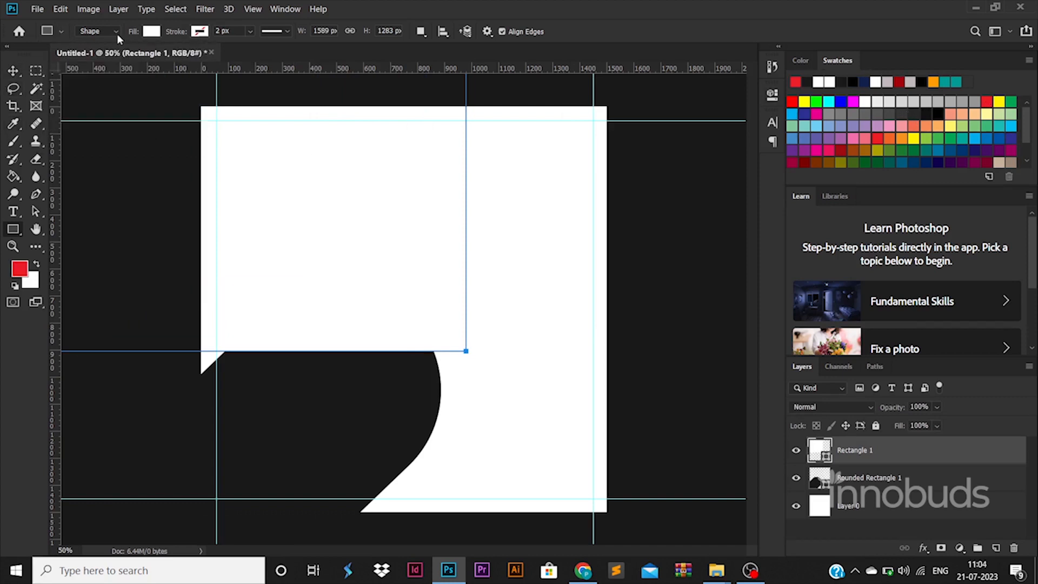
left_click(152, 31)
left_click(87, 102)
Move the red rectangle toward the canvas's upper-right corner and put its layer below the rounded rectangle.
left_click(14, 72)
left_click_drag(324, 225, 538, 319)
left_click_drag(898, 454, 896, 486)
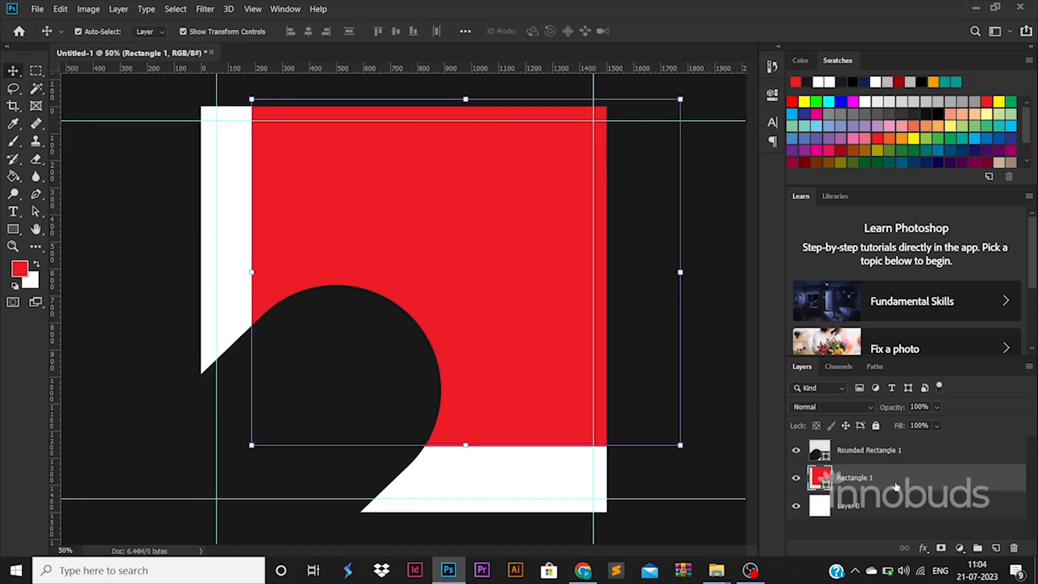
Enlarge the red rectangle past the canvas's top and right edges, leaving white strips along the left and bottom.
left_click_drag(544, 347, 570, 322)
mouse_move(706, 419)
left_mouse_down()
mouse_move(711, 452)
mouse_move(703, 410)
left_mouse_up()
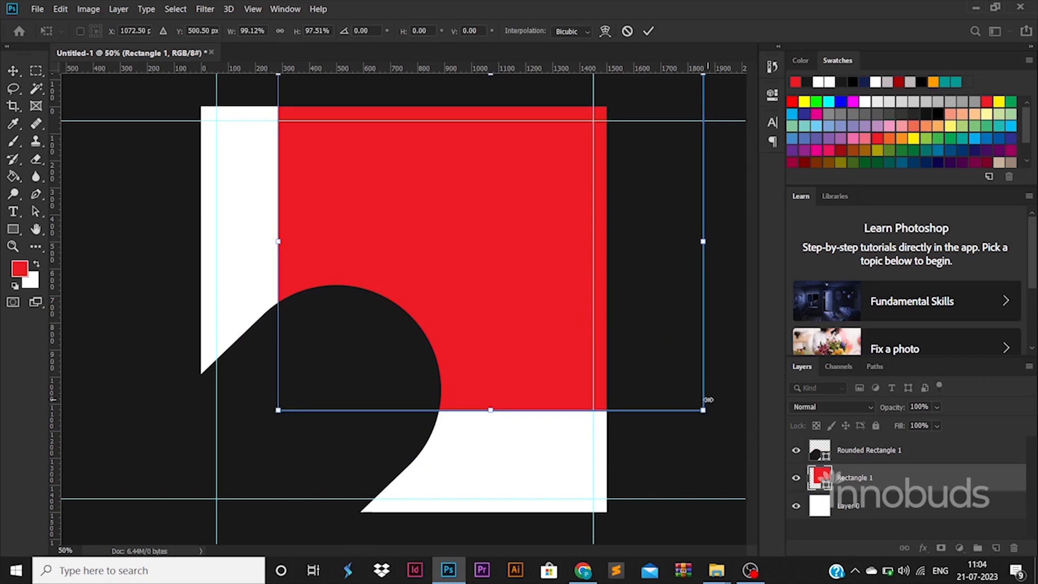
left_click_drag(704, 411, 750, 500)
left_click_drag(574, 350, 597, 300)
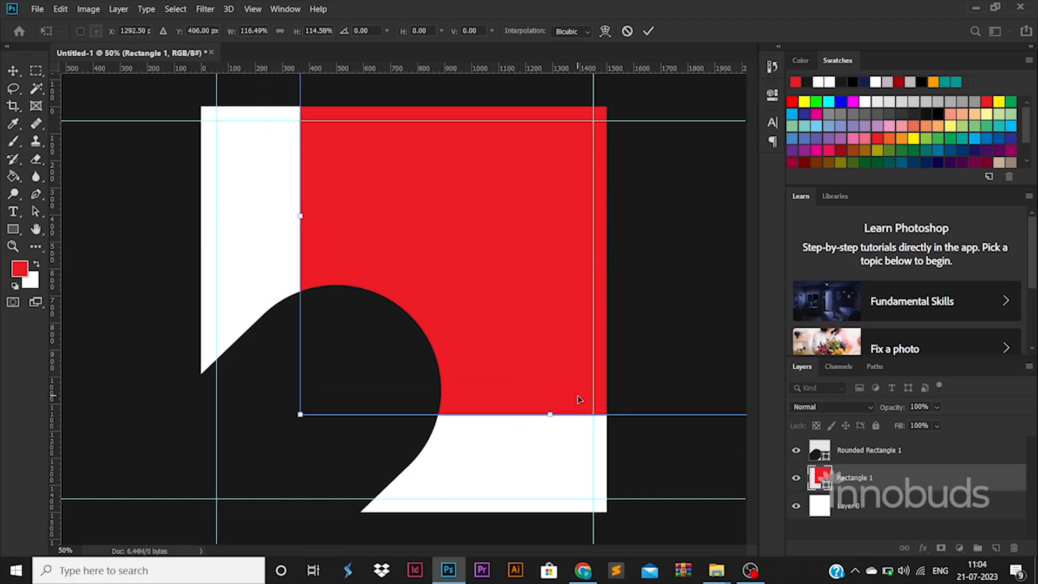
left_click_drag(493, 291, 482, 315)
key("Return")
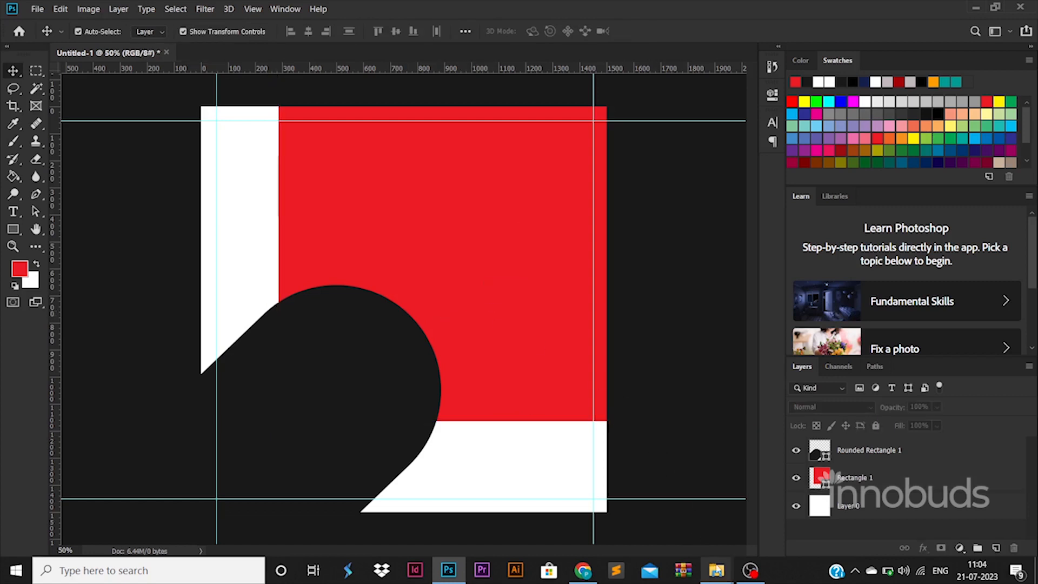
Place the photo of the businesswoman with the tablet and position it over the black rounded shape.
mouse_move(716, 570)
left_click(658, 480)
left_click_drag(304, 110, 384, 432)
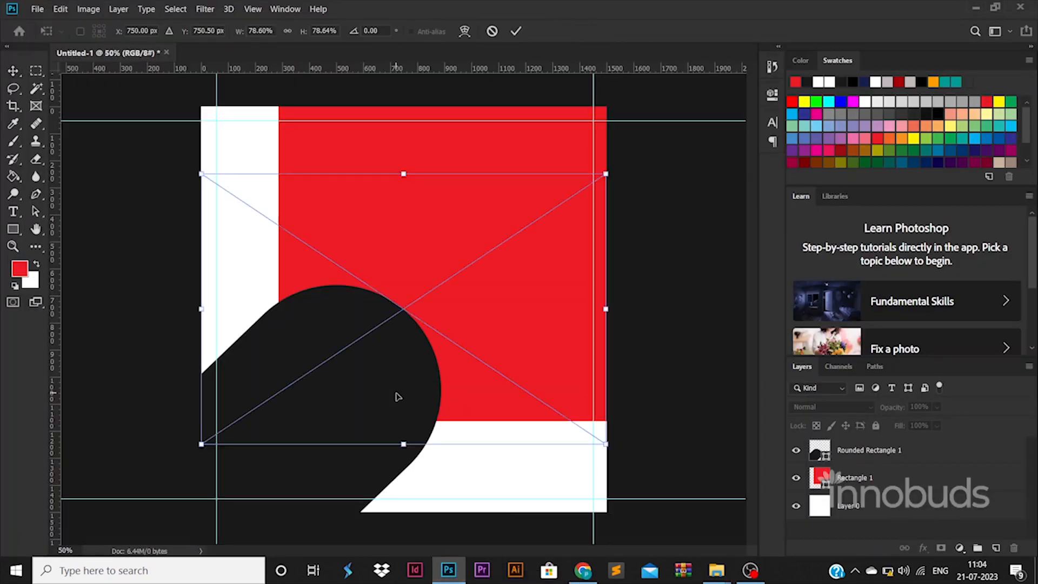
left_click_drag(443, 342, 301, 441)
key("Return")
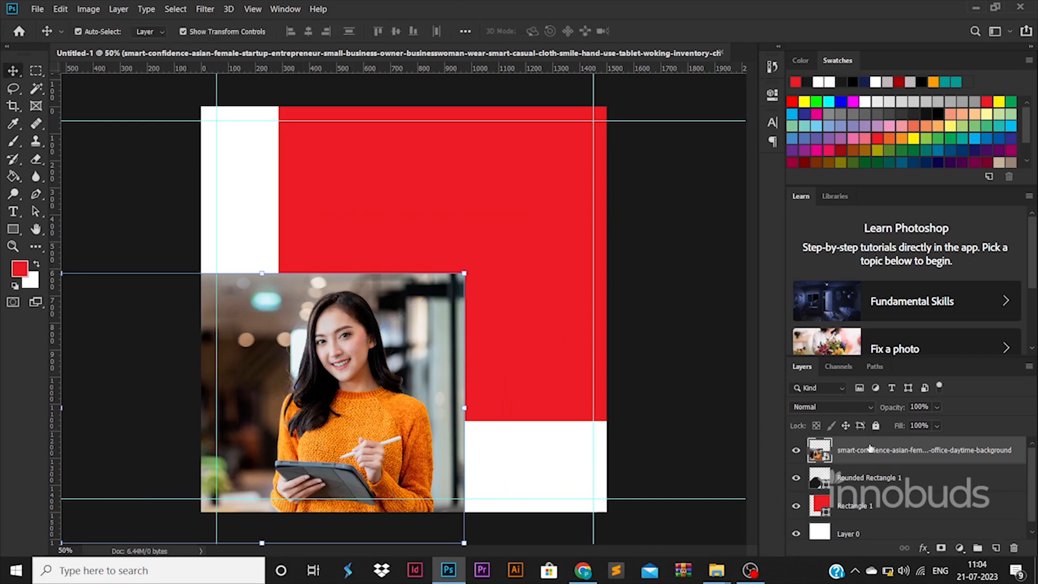
Rasterize the photo layer and delete everything outside the rounded rectangle's outline.
left_click(821, 477, "ctrl")
right_click(880, 457)
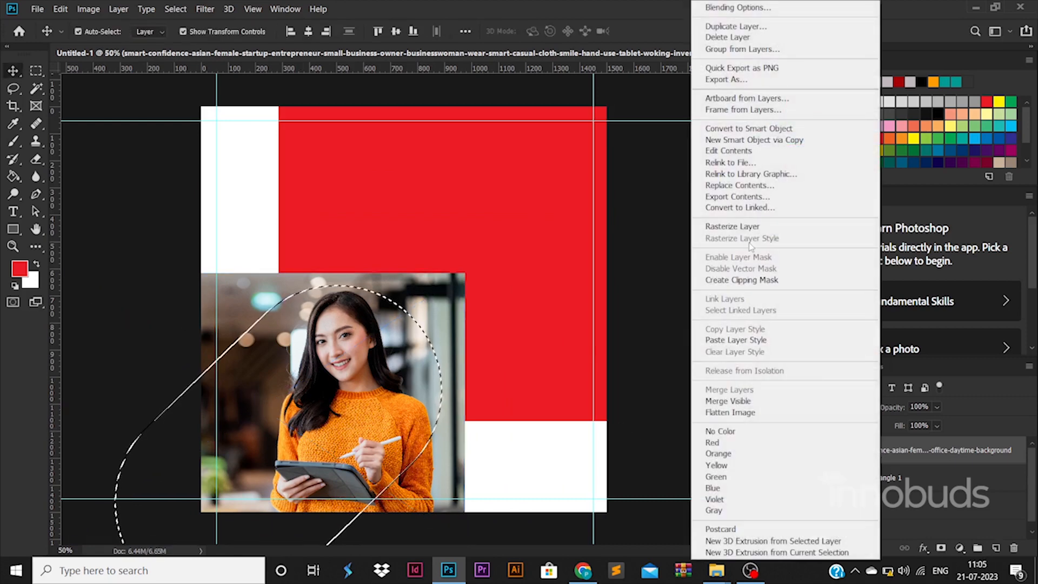
left_click(744, 227)
key("ctrl+shift+i")
key("Delete")
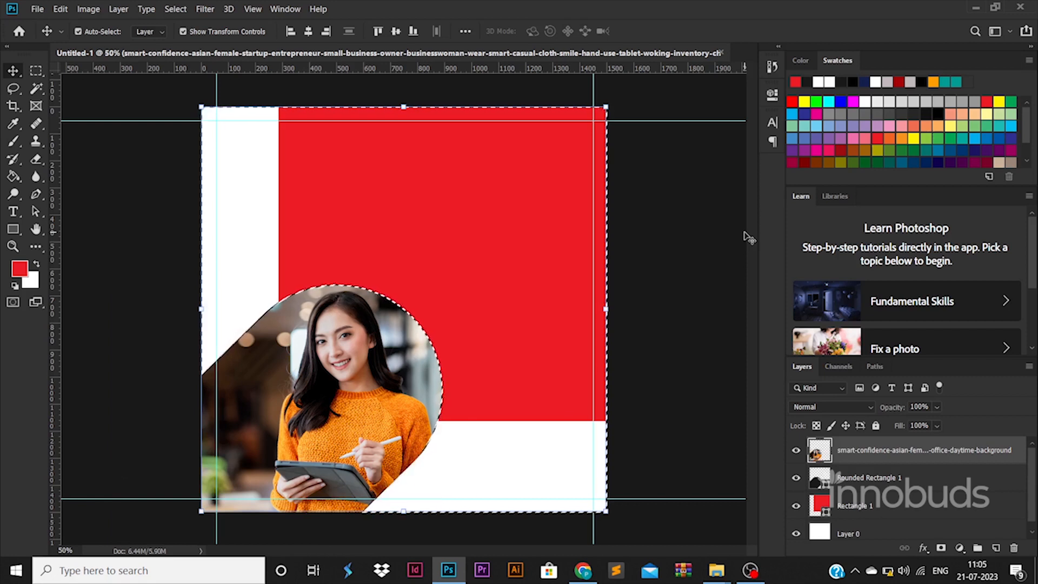
key("ctrl+d")
Duplicate the rounded rectangle layer and slightly enlarge the lower original behind the photo.
left_click(885, 488)
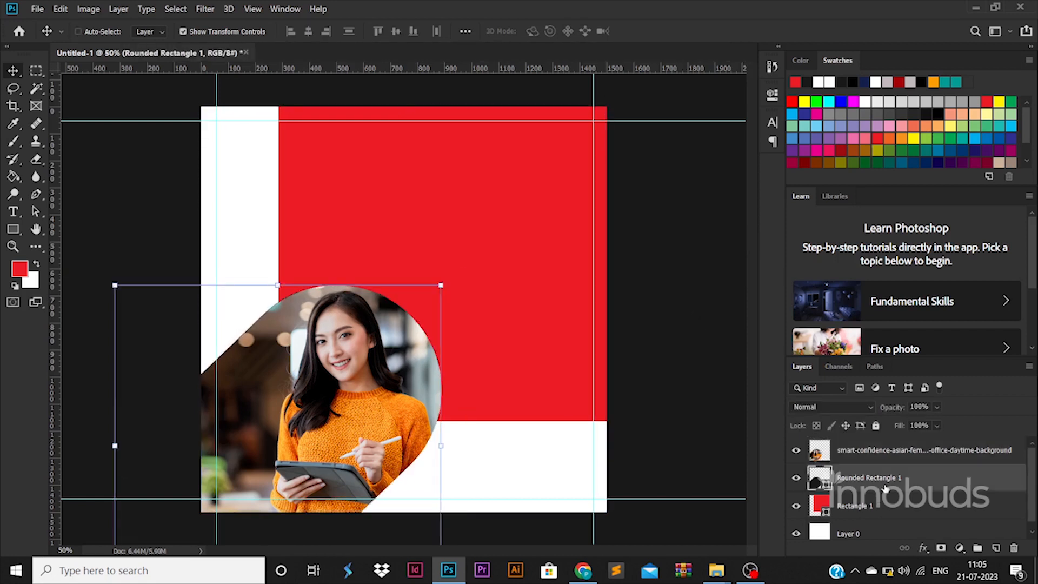
key("ctrl+j")
key("alt+bracketleft")
left_click_drag(440, 284, 455, 272)
left_click_drag(440, 332, 436, 341)
key("Return")
Nudge the enlarged rounded rectangle to the left behind the photo.
key("Left")
key("Left")
key("Left")
key("Left")
key("Left")
key("Left")
key("Left")
key("Left")
key("Left")
key("Left")
key("Left")
key("Left")
key("Left")
key("Left")
key("Left")
key("Left")
key("Left")
key("Left")
key("Left")
key("Left")
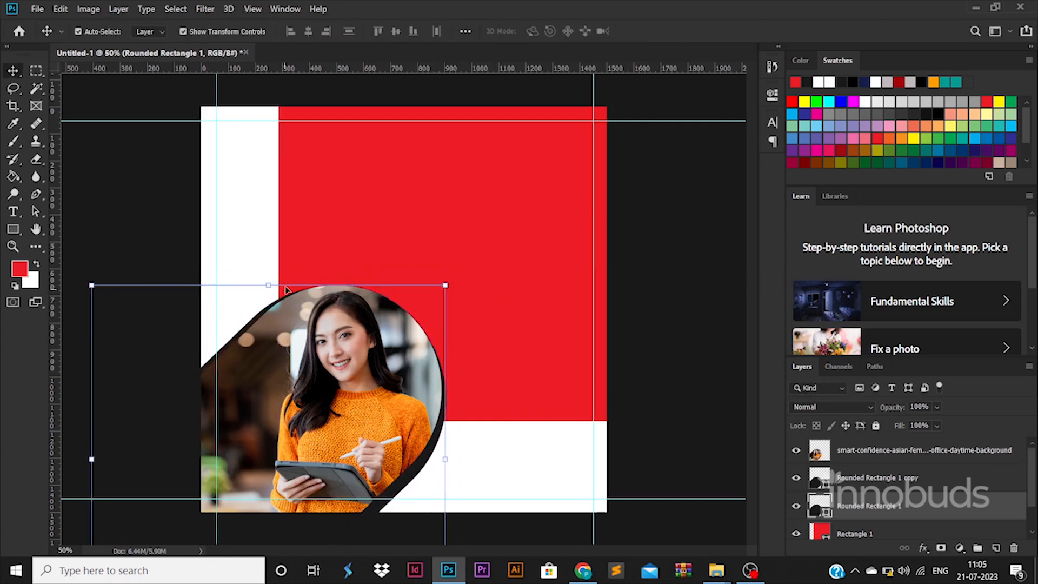
Shorten the lower rounded rectangle and shift it to form a thin rim along the photo's lower-right edge.
left_click_drag(287, 291, 287, 321)
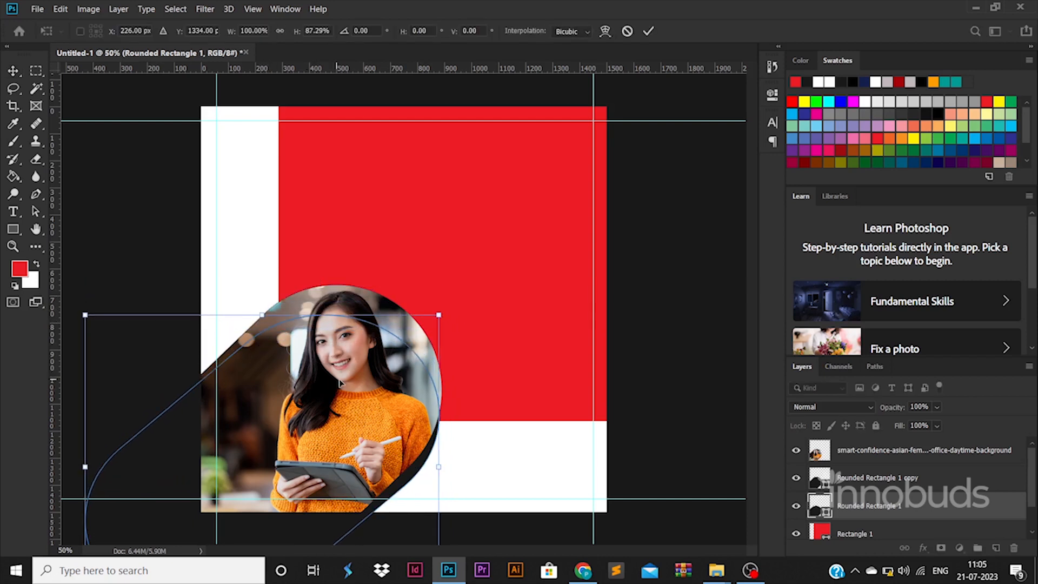
mouse_move(455, 330)
left_mouse_down()
mouse_move(474, 346)
mouse_move(465, 341)
left_mouse_up()
left_click_drag(409, 364, 416, 365)
key("Return")
left_click(688, 376)
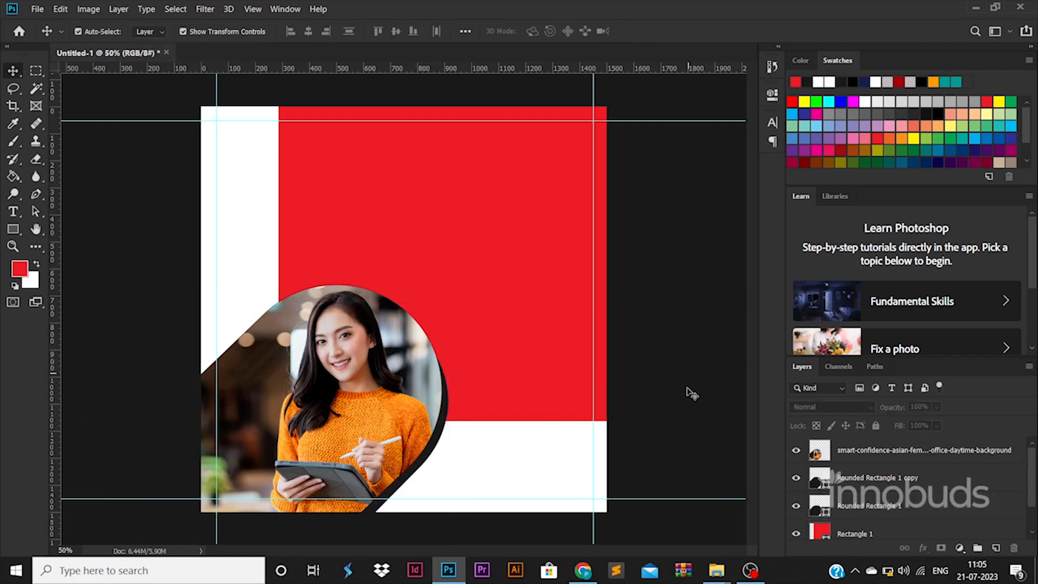
Change the lower rounded rectangle's fill to the yellow-orange #f9b103, starting from a colour sampled on the image.
double_click(820, 478)
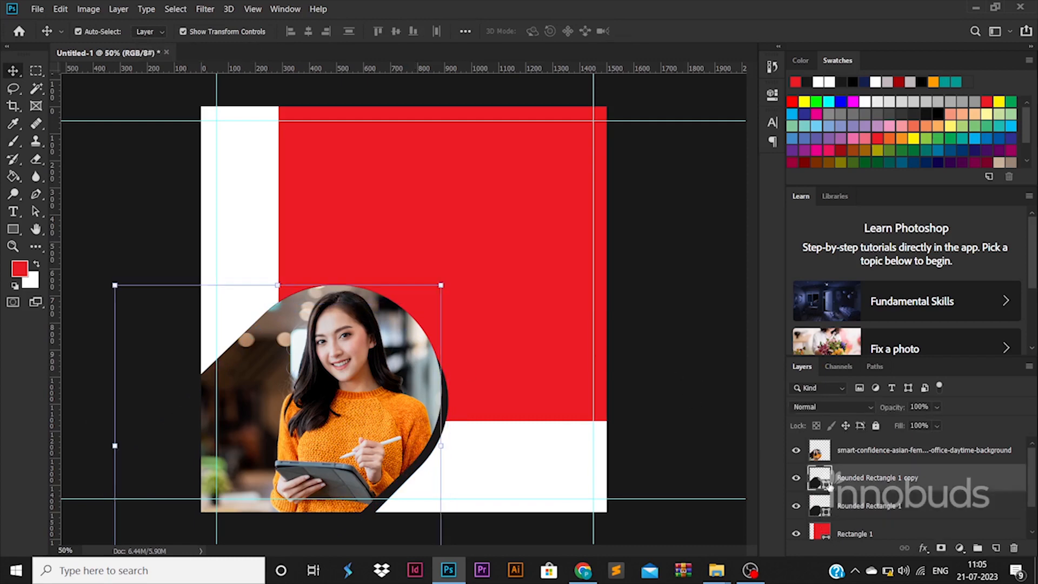
left_click(974, 263)
double_click(820, 508)
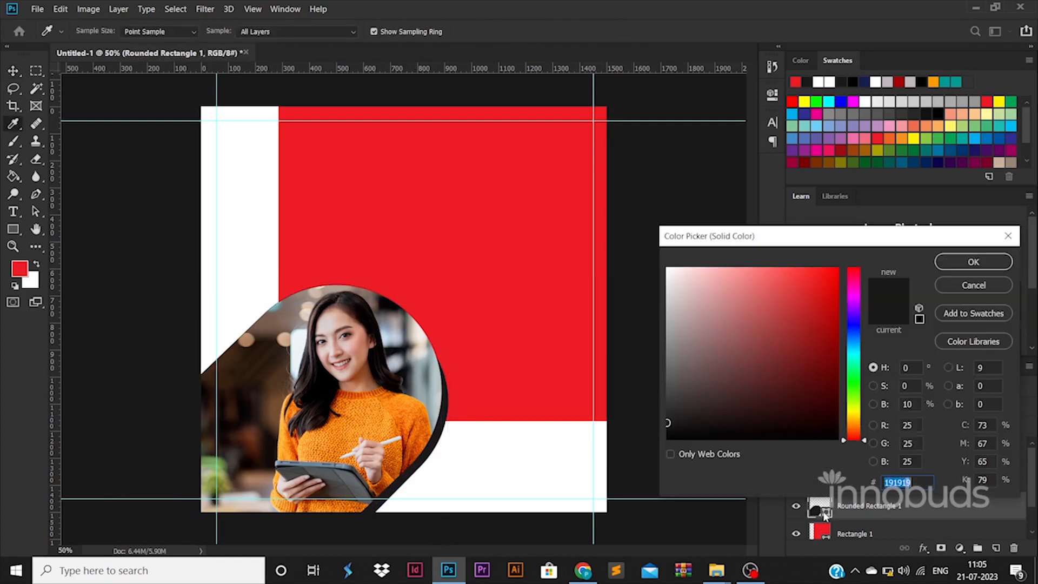
left_click(433, 443)
left_click(856, 421)
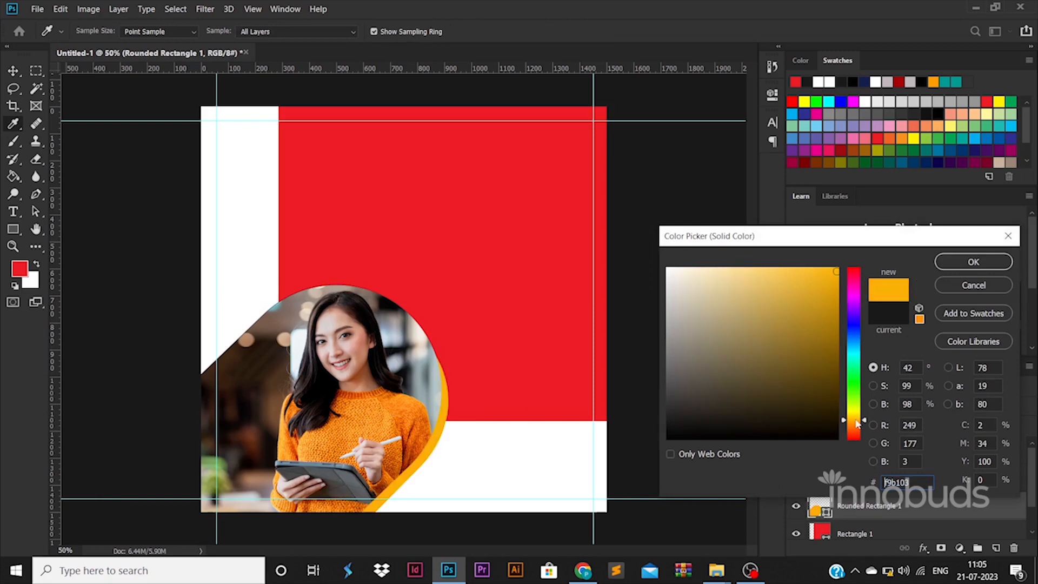
left_click(965, 264)
key("v")
Add a Gradient Overlay to the large red rectangle and change the gradient's starting colour stop to a bright blue.
left_click(508, 278)
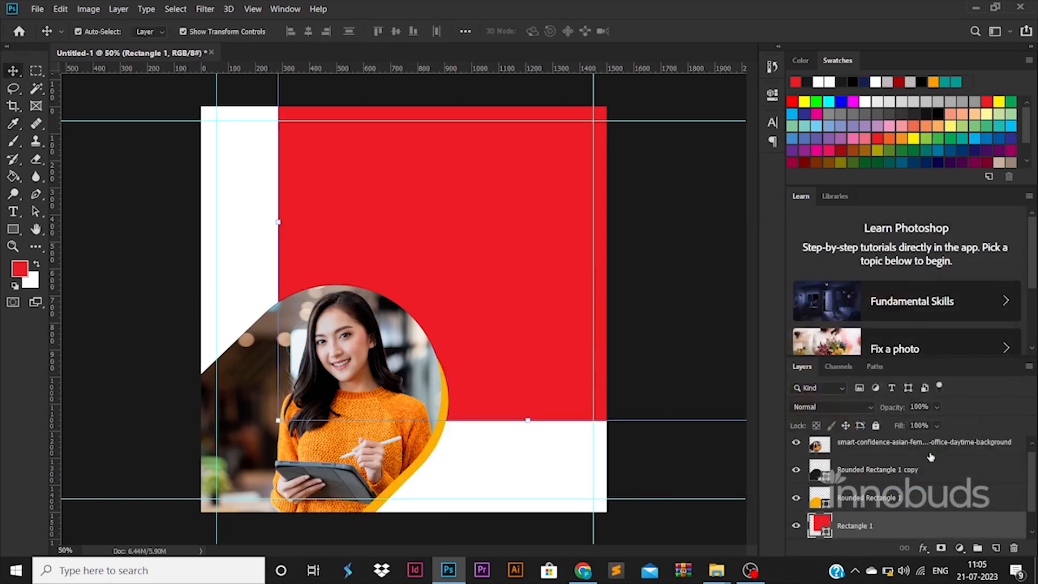
double_click(937, 526)
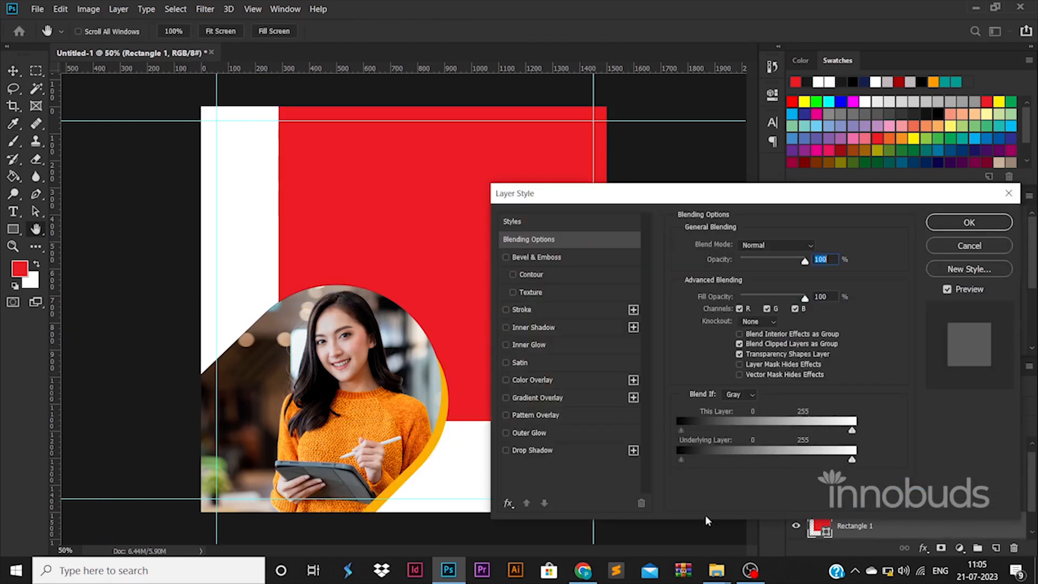
left_click(598, 401)
left_click(741, 297)
double_click(708, 460)
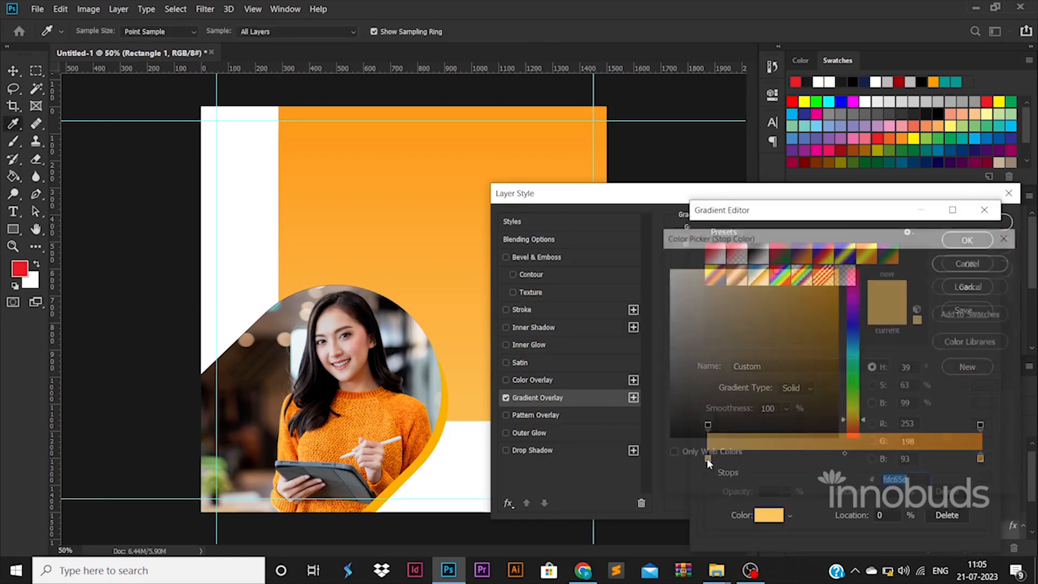
left_click_drag(852, 394, 853, 335)
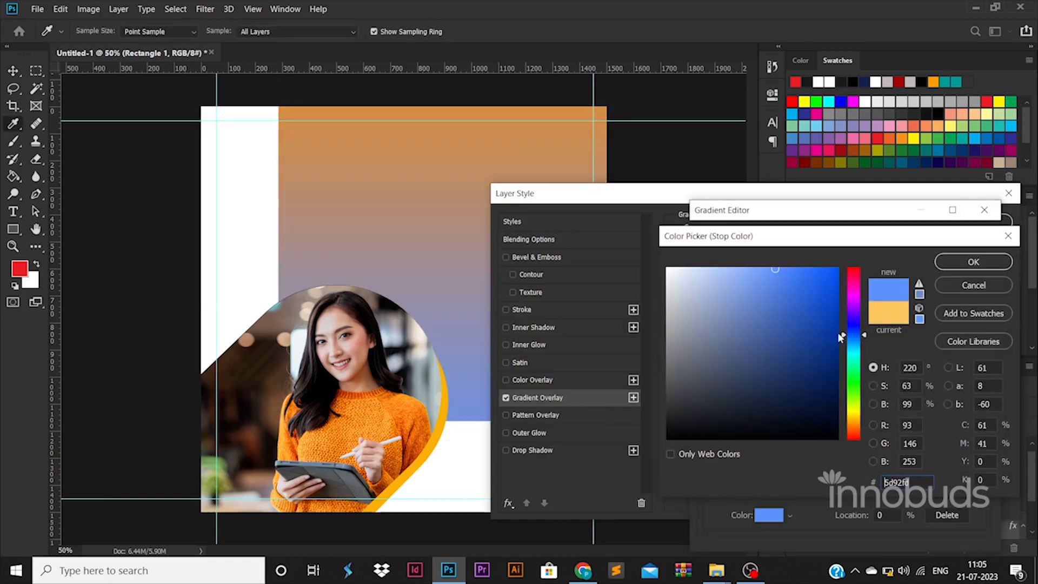
left_click(971, 262)
Set the gradient's end colour stop to navy #000b4c and apply the overlay to the rectangle.
double_click(981, 459)
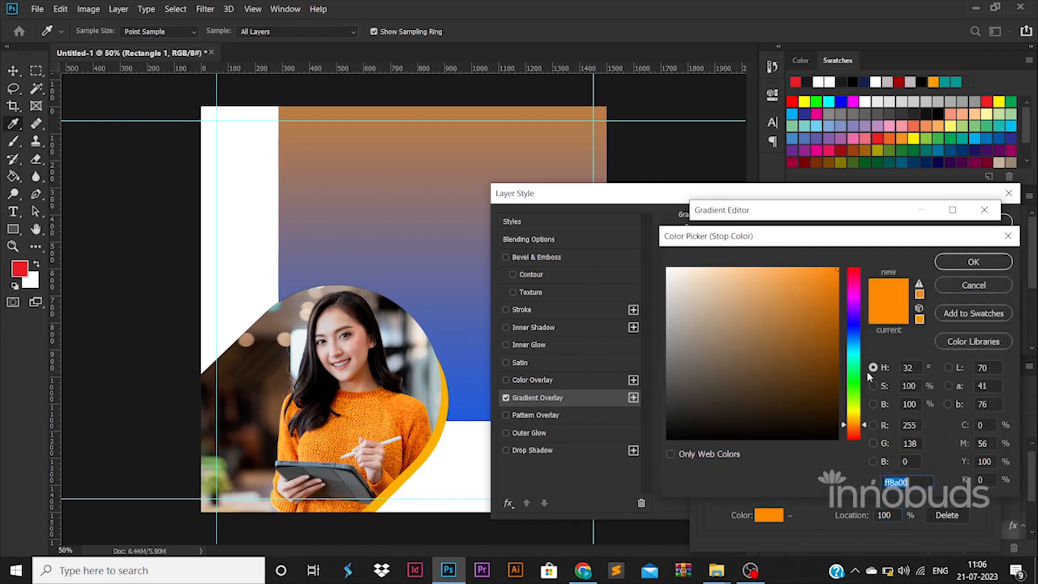
type("000b4c")
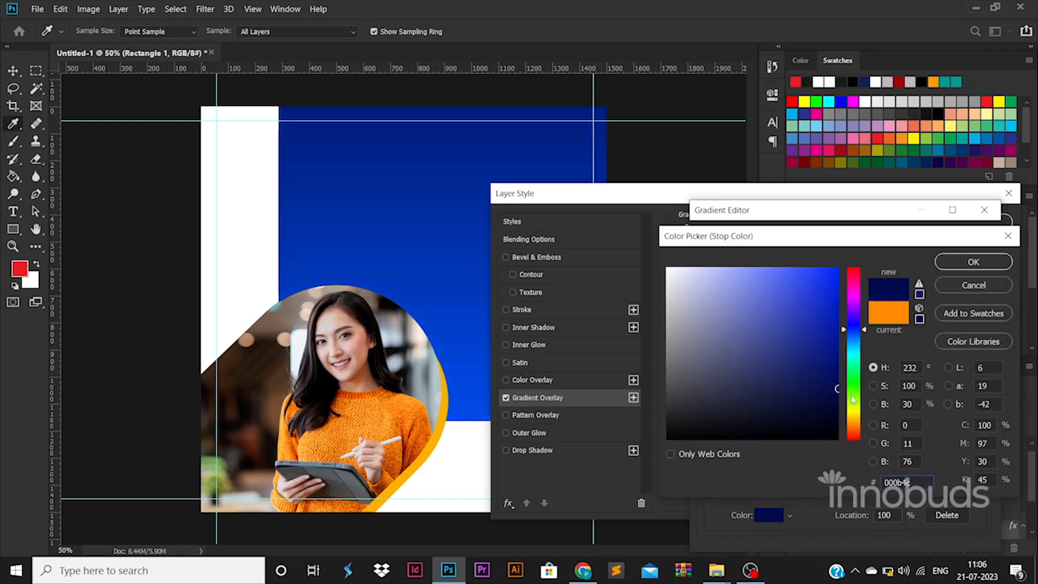
left_click(974, 262)
left_click(969, 239)
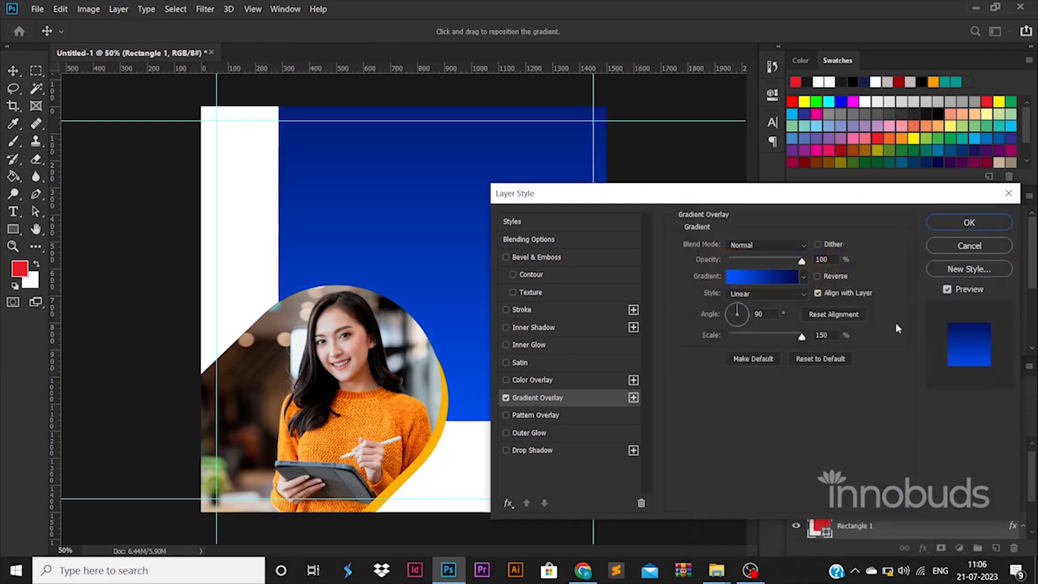
left_click(936, 226)
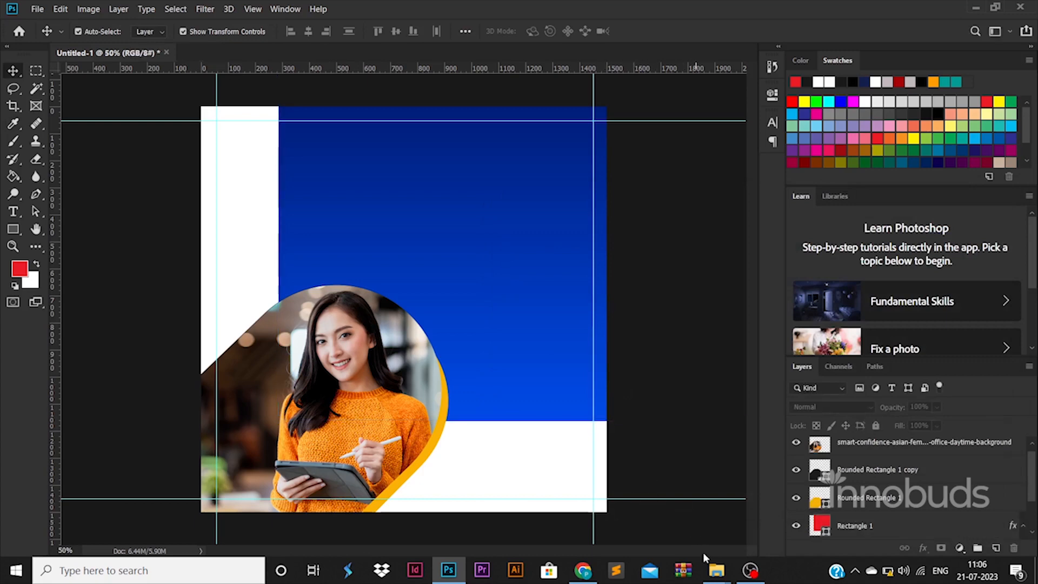
Place the city skyline image at about 927 × 393 px in the gradient rectangle's lower-right corner, layered directly above Rectangle 1.
mouse_move(713, 568)
left_click(681, 531)
left_click_drag(232, 124, 533, 441)
left_click_drag(445, 292, 614, 220)
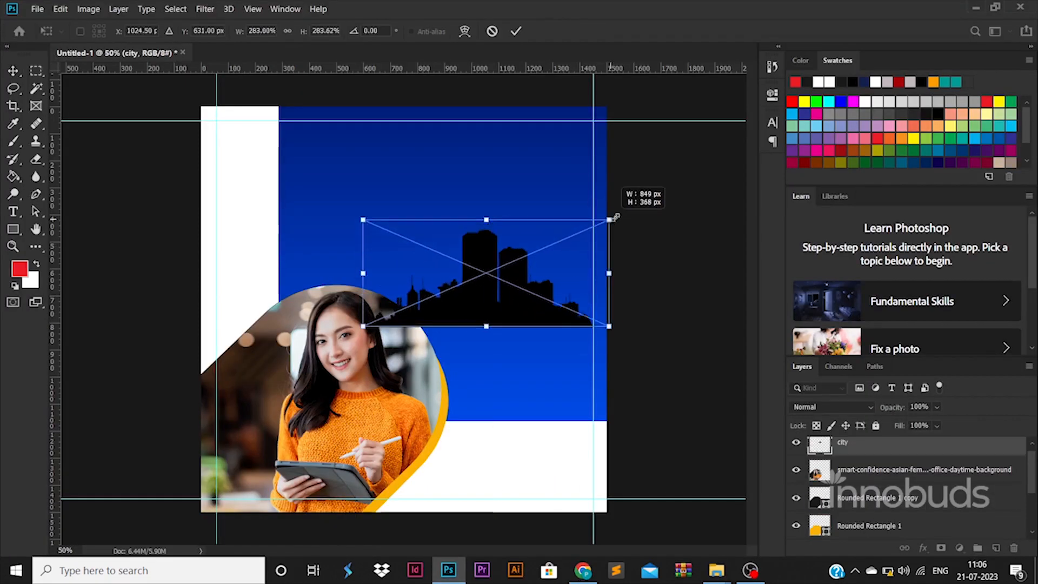
left_click_drag(526, 284, 532, 373)
key("Return")
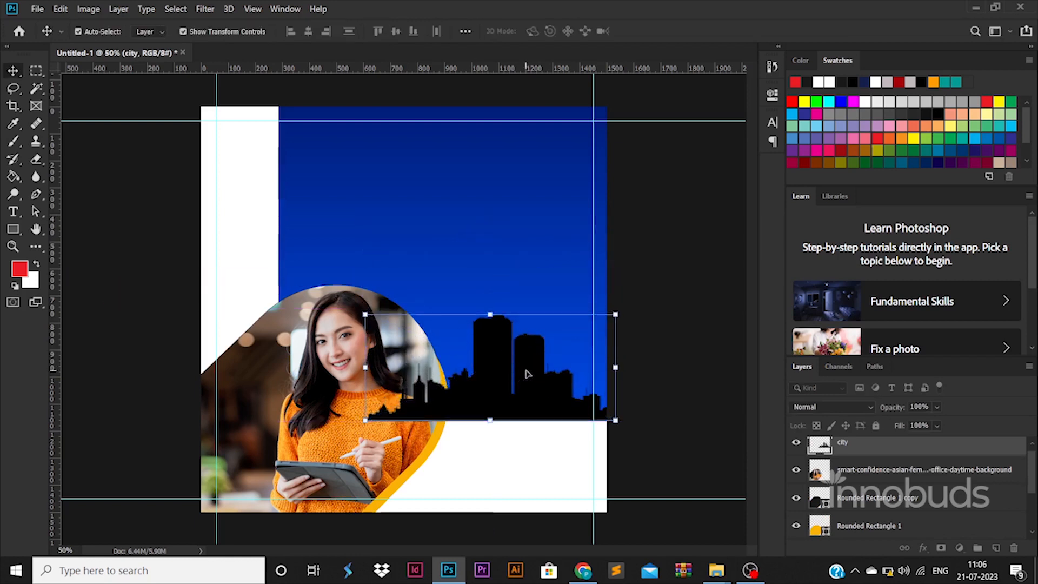
left_click_drag(885, 445, 867, 476)
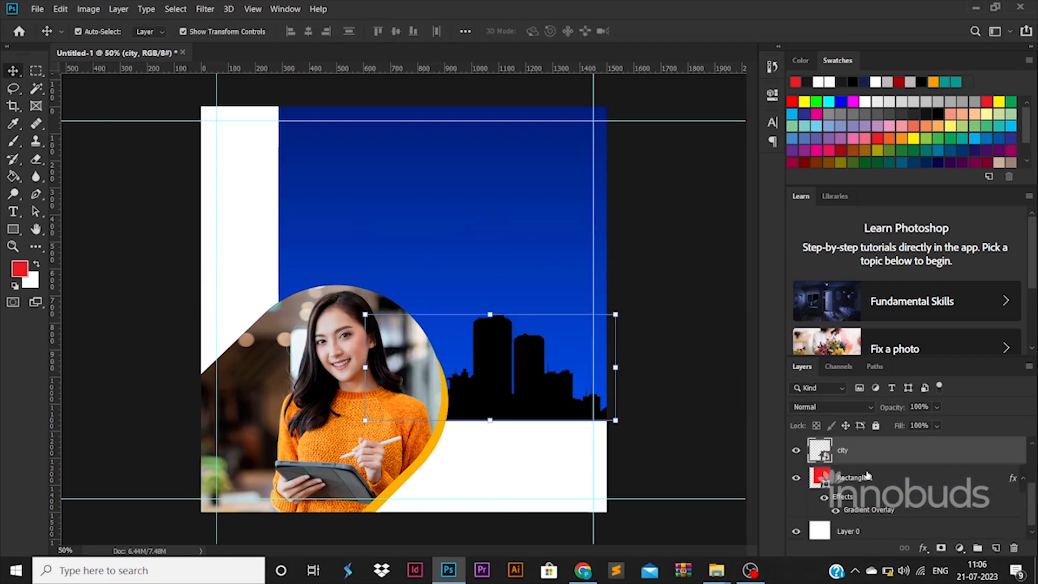
Apply a white #ffffff Color Overlay to the city skyline layer.
double_click(963, 457)
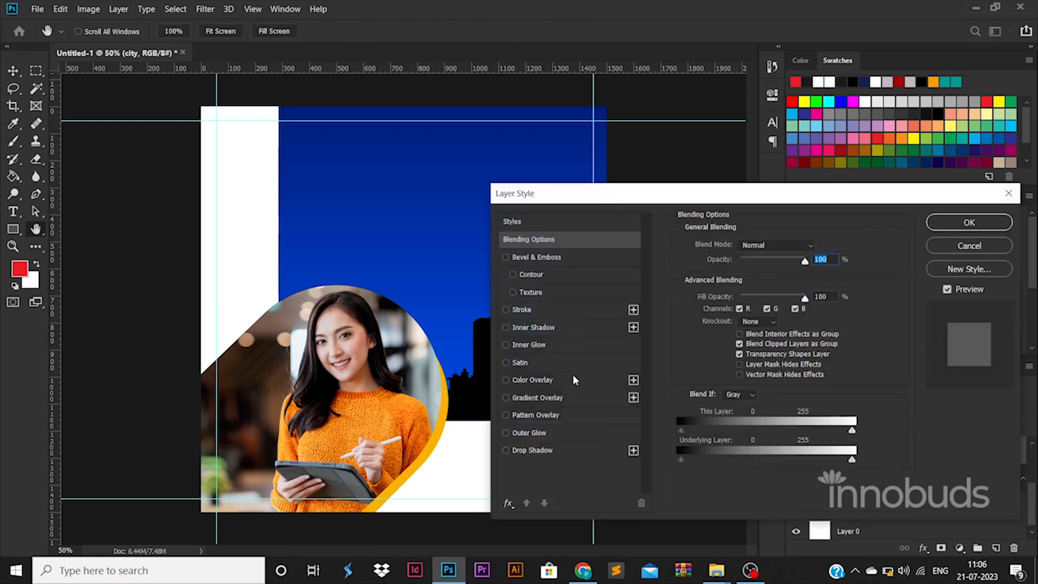
left_click(572, 379)
left_click(817, 246)
left_click(666, 262)
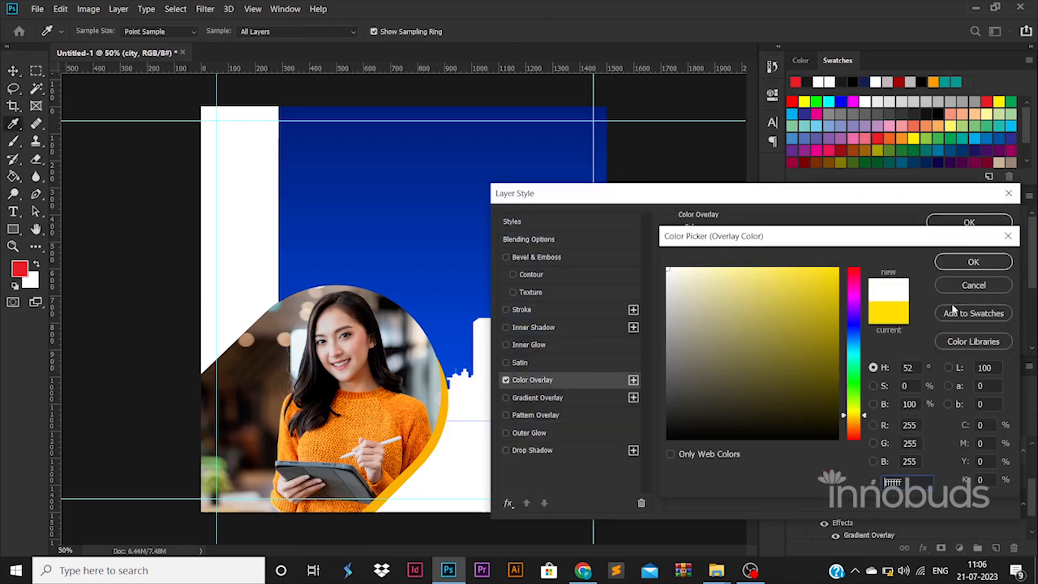
left_click(973, 261)
left_click(969, 222)
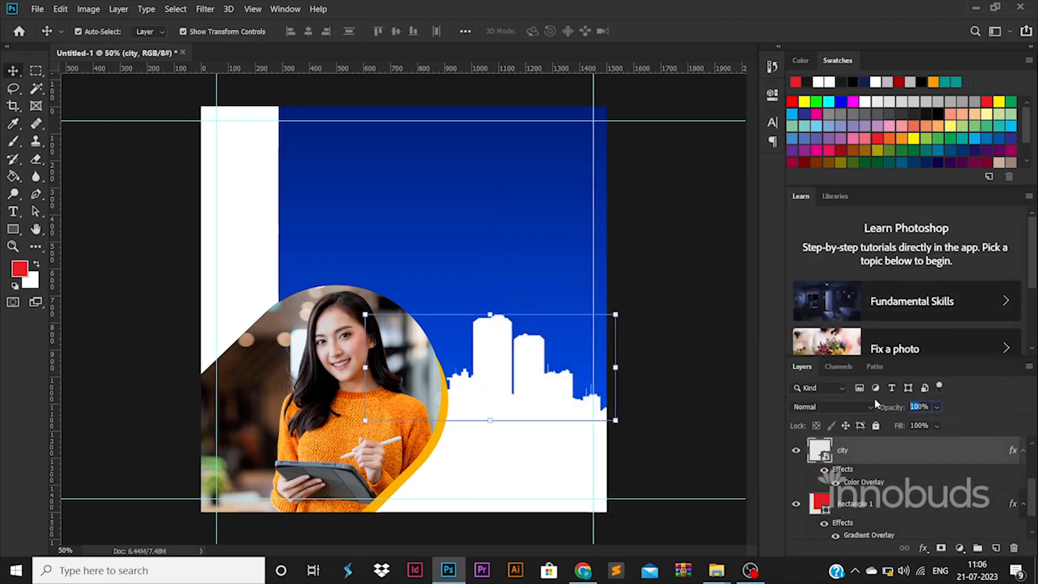
Try lowering the city skyline layer's opacity to 30% and 10%.
type("30")
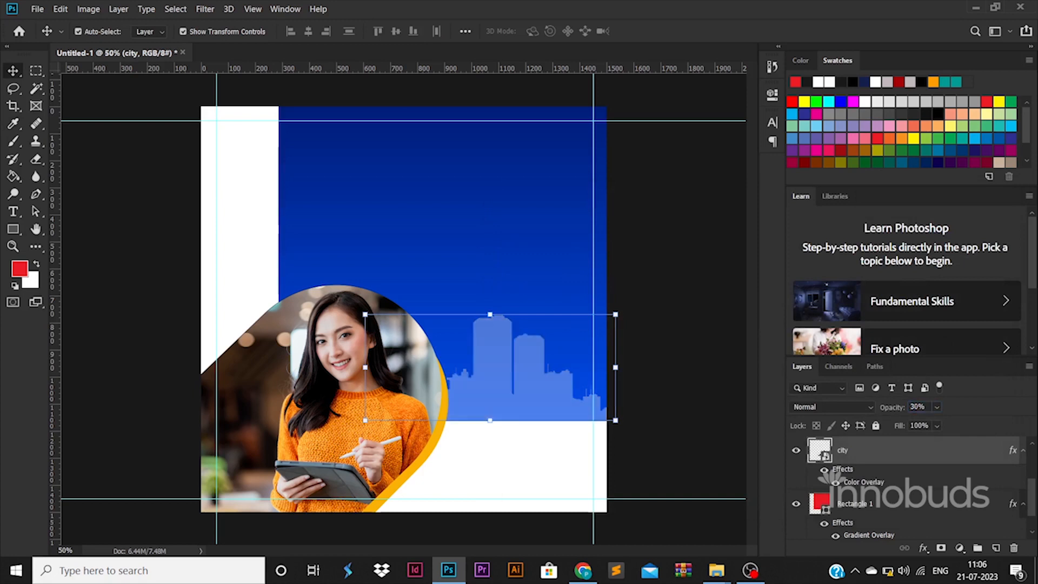
key("Return")
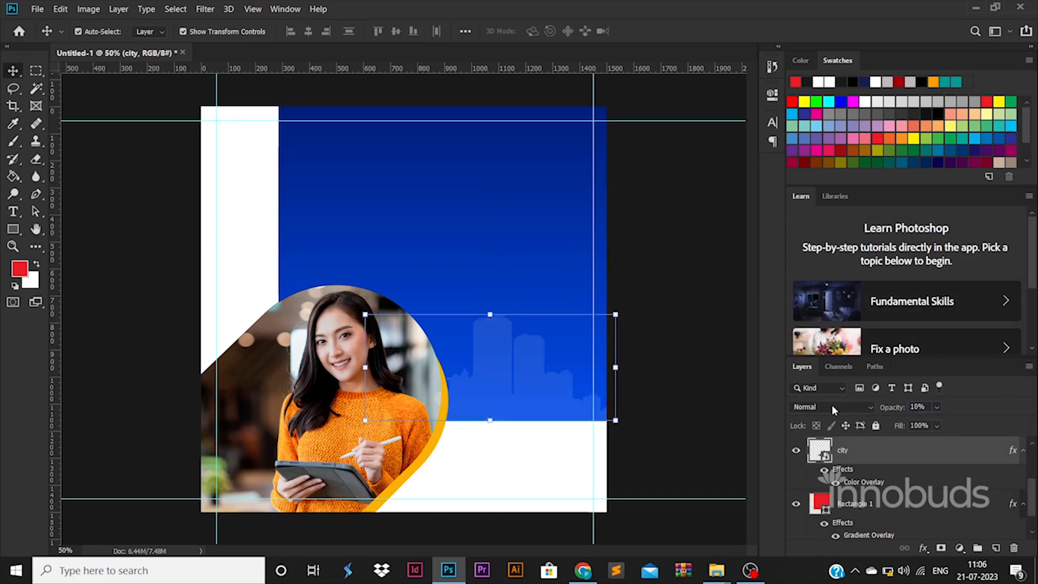
left_click(645, 382)
Enlarge the city skyline, shift it past the canvas's right edge, and set its layer opacity to 30%.
left_click(479, 354)
left_click_drag(367, 312, 275, 265)
left_click_drag(454, 319, 522, 324)
key("Return")
left_click(915, 407)
type("3")
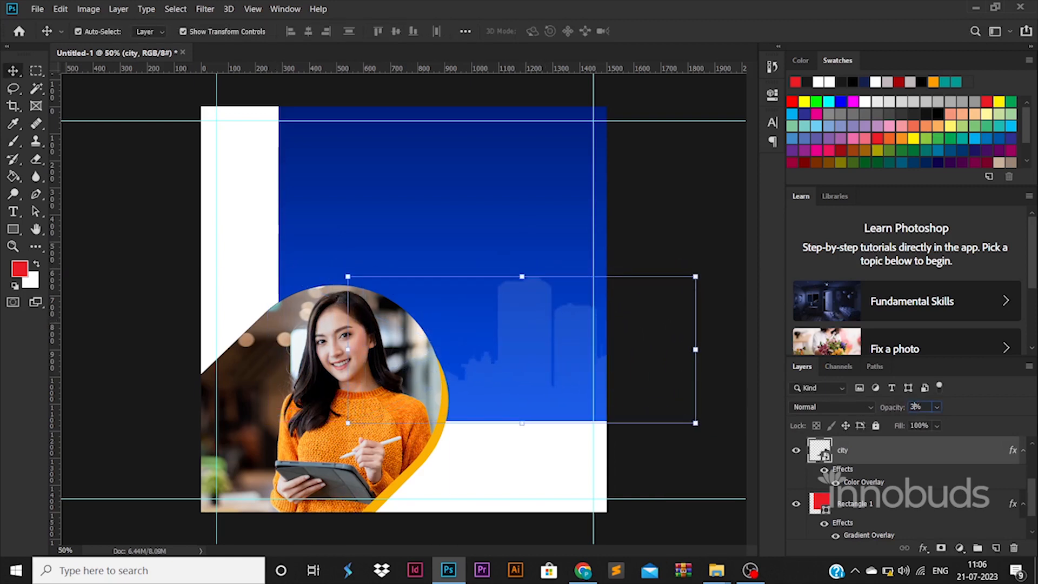
type("0")
left_click(666, 441)
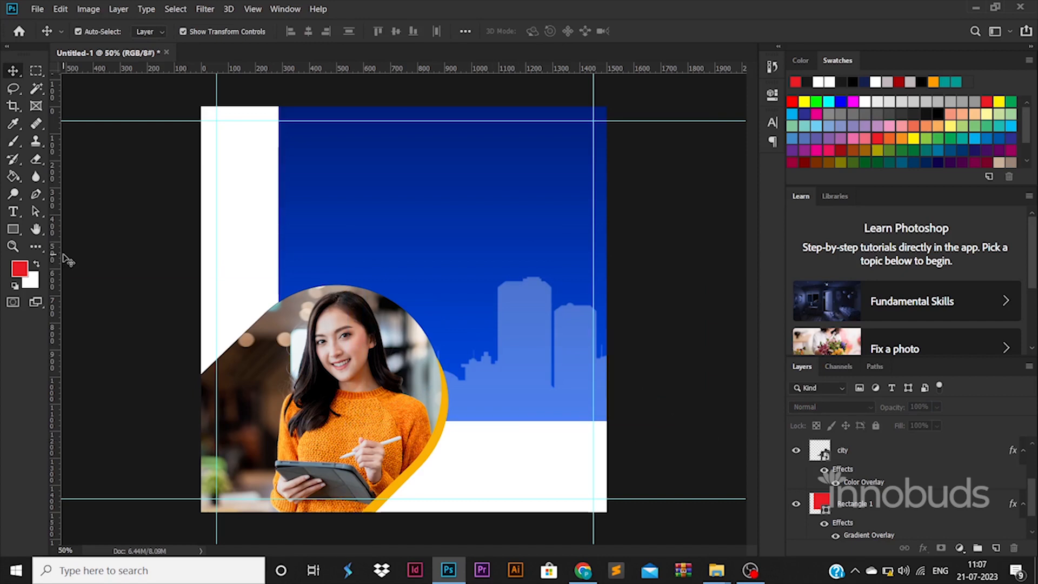
Draw a short vertical accent bar from the canvas's left edge to the guide and fill it with the yellow-orange sampled from the photo's rim.
left_click(13, 230)
left_click_drag(145, 173, 217, 280)
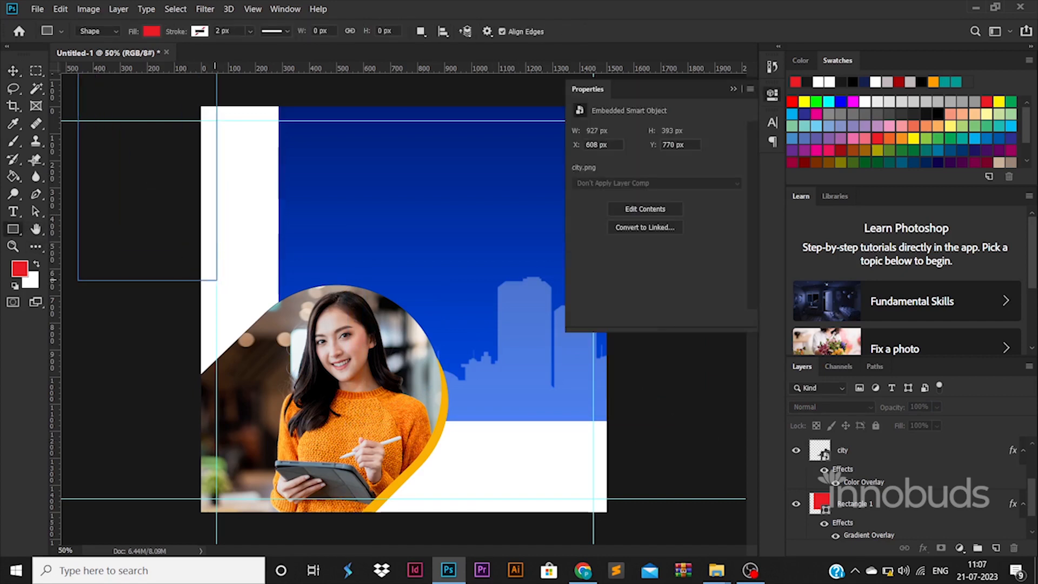
left_click(13, 71)
left_click_drag(206, 184, 209, 238)
left_click_drag(148, 336, 148, 275)
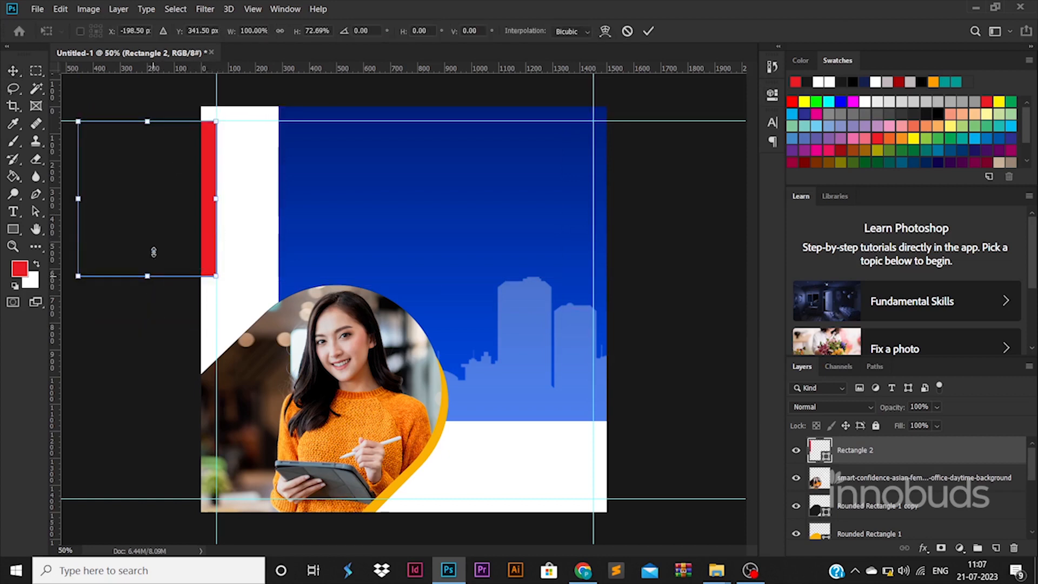
left_click_drag(148, 121, 150, 159)
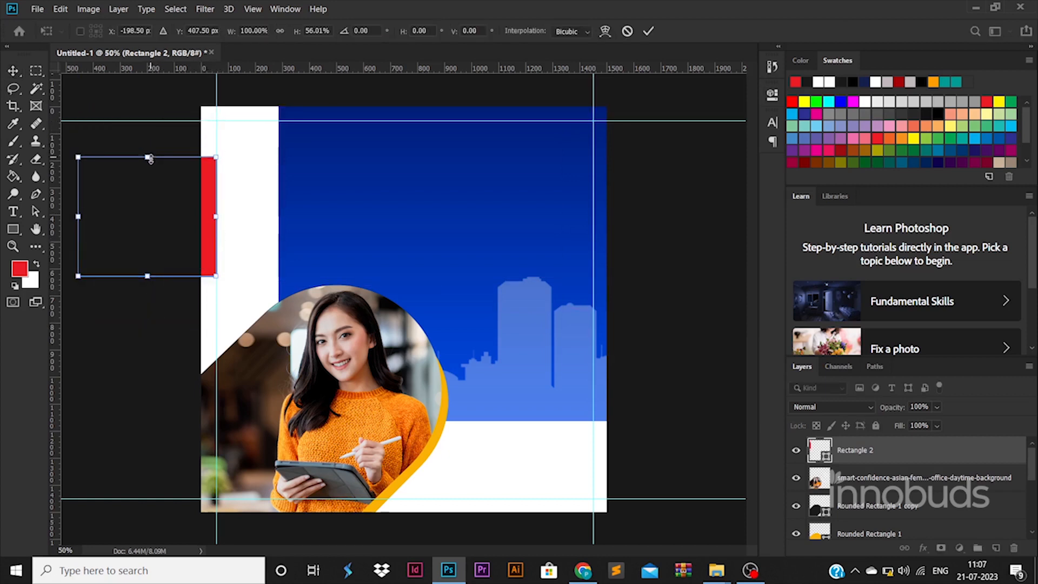
double_click(823, 455)
left_click(426, 457)
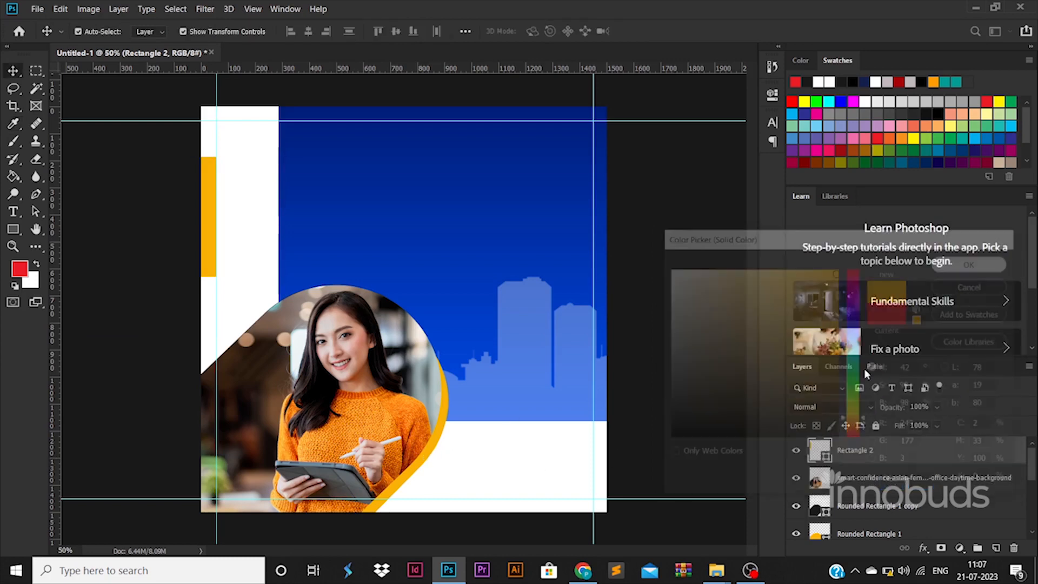
Draw a rectangle of about 415 × 187 px and move it to the upper-right corner where the margin guides meet.
key("u")
left_click_drag(461, 116, 562, 164)
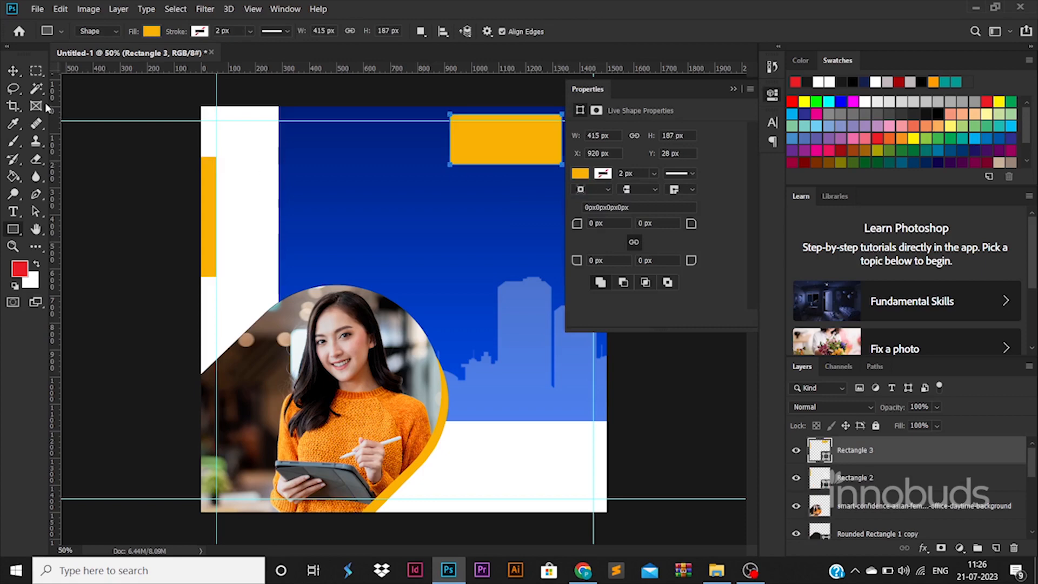
key("v")
left_click_drag(457, 133, 488, 139)
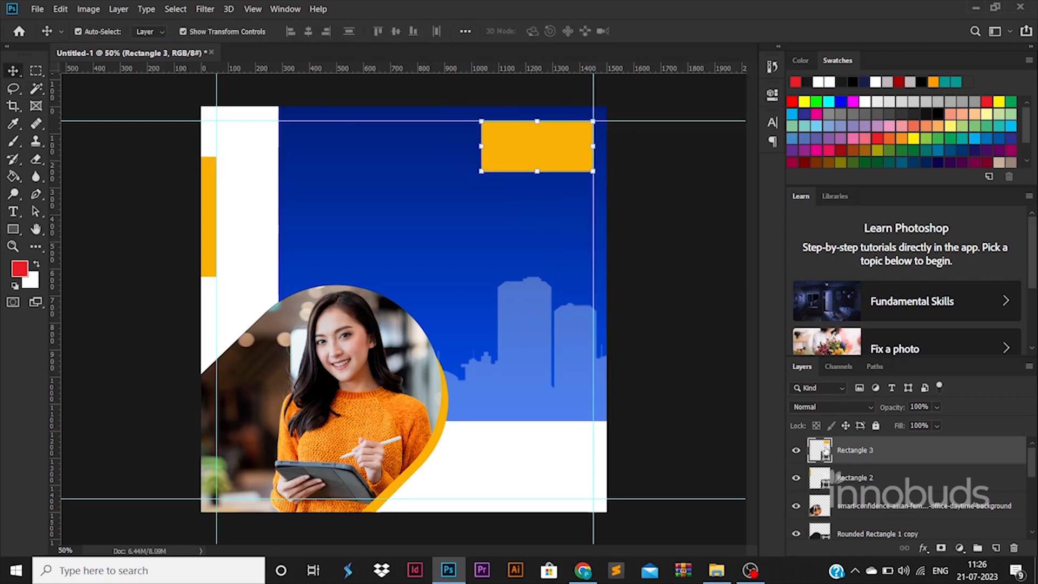
Try a white fill on the upper-right rectangle, then refill it with the yellow-orange sampled from the left accent bar.
double_click(827, 459)
left_click_drag(682, 285, 612, 204)
left_click(991, 265)
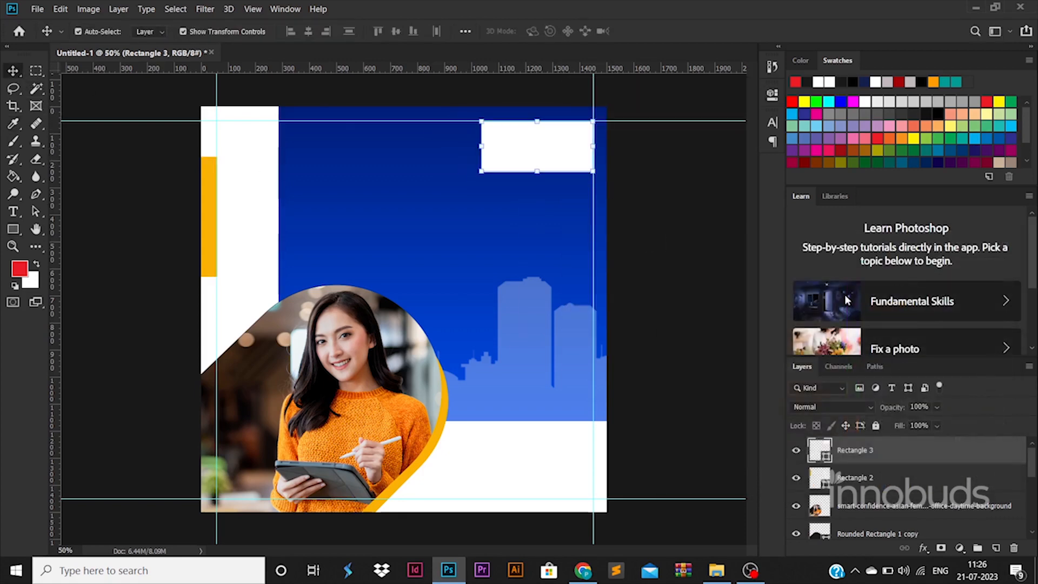
double_click(819, 457)
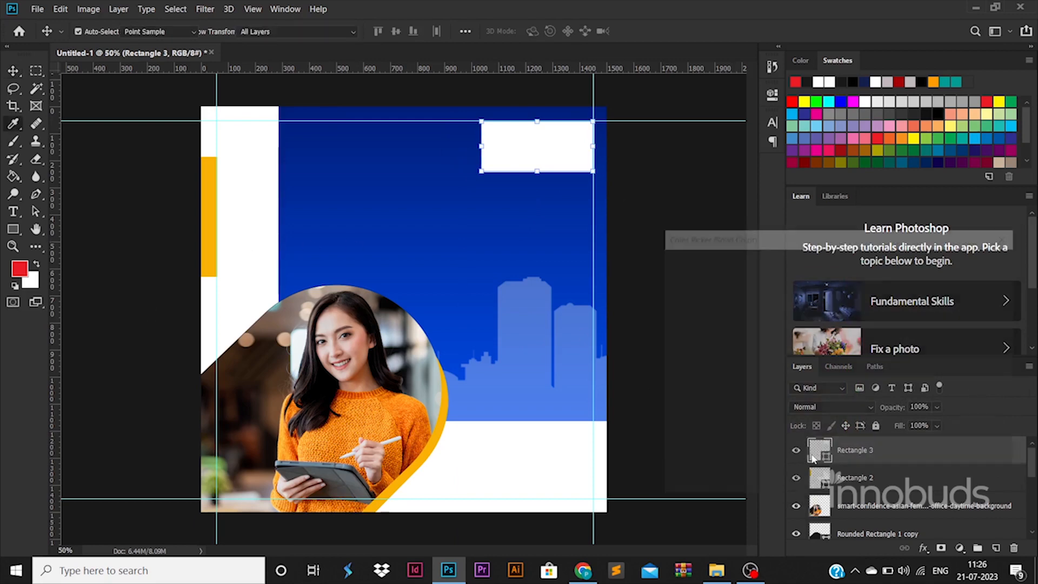
left_click(211, 225)
left_click(972, 262)
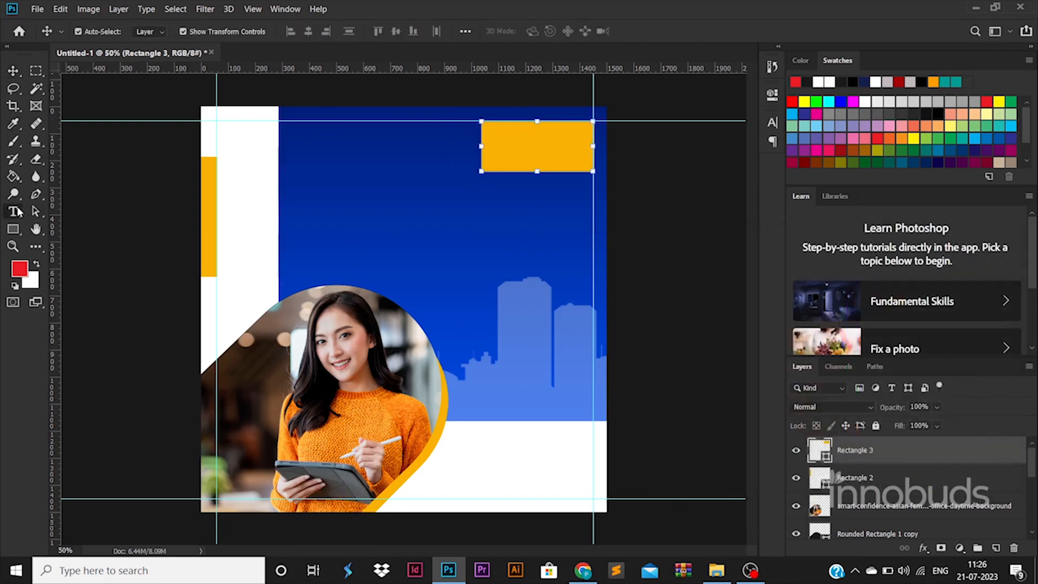
Add the text "LOGO" in Montserrat Black, enlarge it to about 91.65 pt and place it on the upper-right rectangle.
left_click(18, 212)
left_click(328, 207)
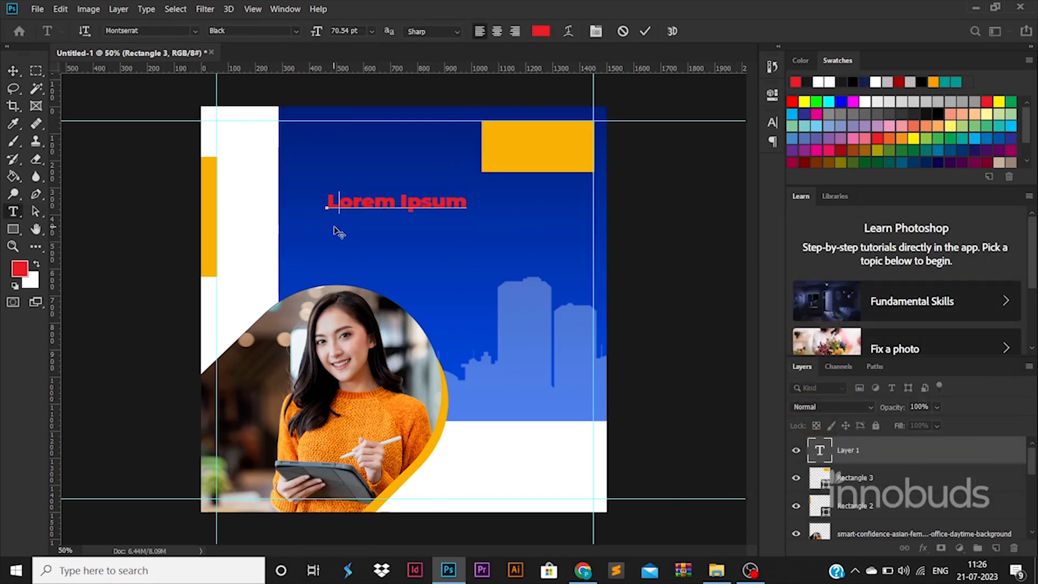
type("LOGO")
left_click(13, 71)
left_click_drag(355, 202, 577, 135)
key("Return")
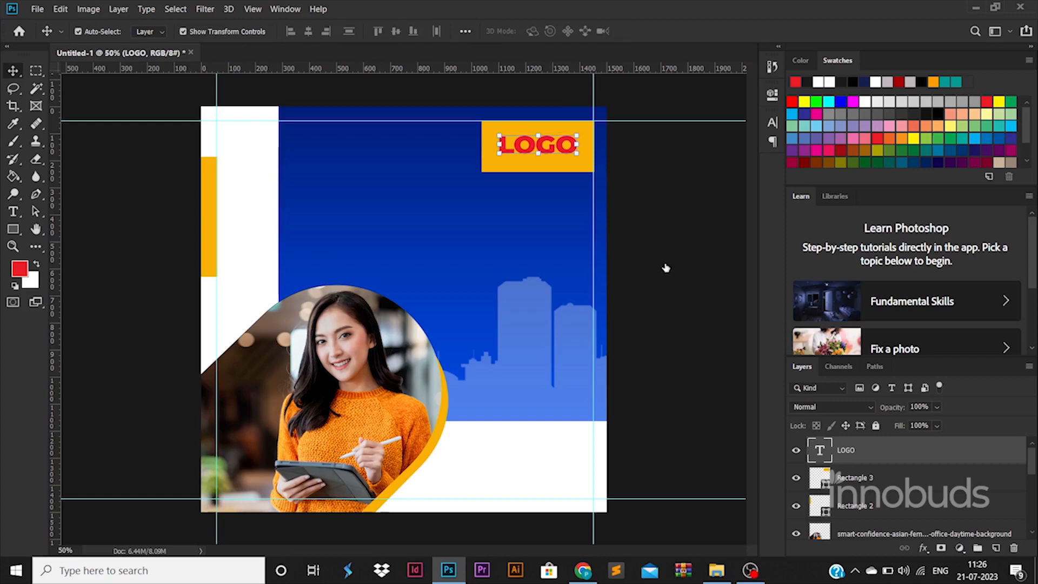
Change the colour of the LOGO text to white #ffffff.
double_click(538, 144)
left_click(541, 31)
left_click(668, 269)
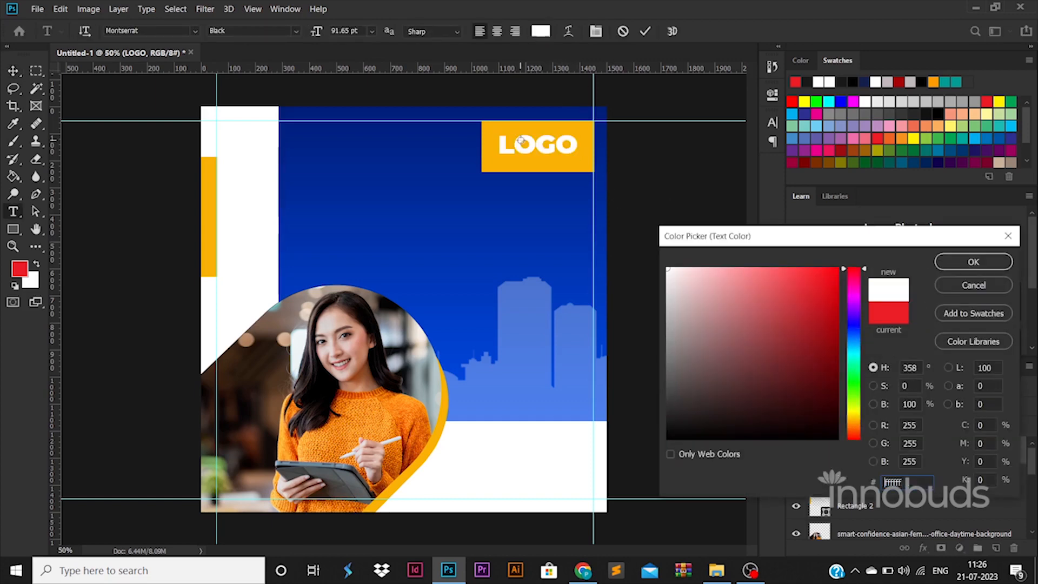
left_click(961, 263)
key("ctrl+Return")
Centre the LOGO text vertically on its yellow-orange rectangle.
key("m")
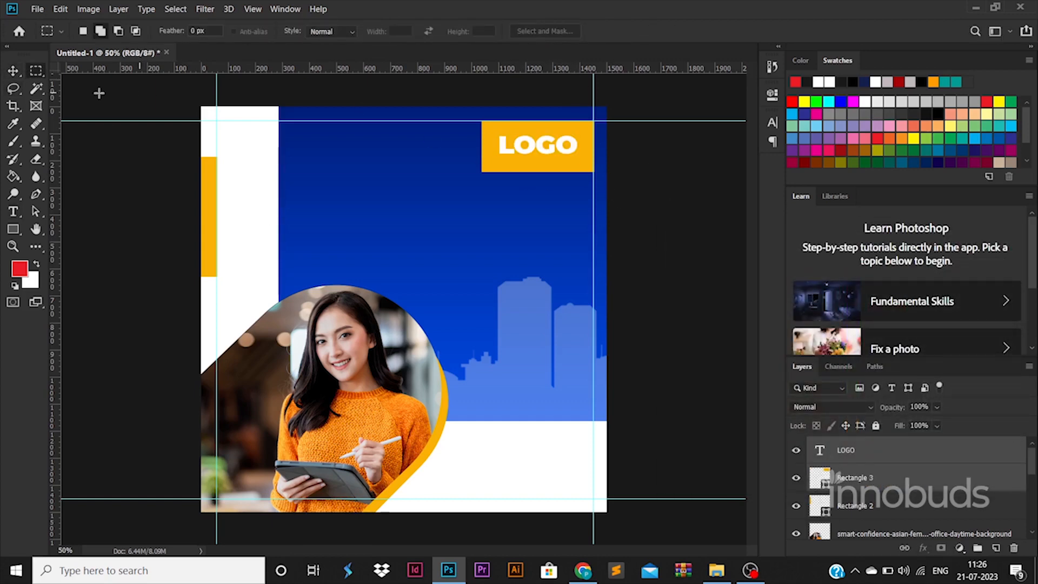
key("v")
left_click(402, 30)
left_click(659, 258)
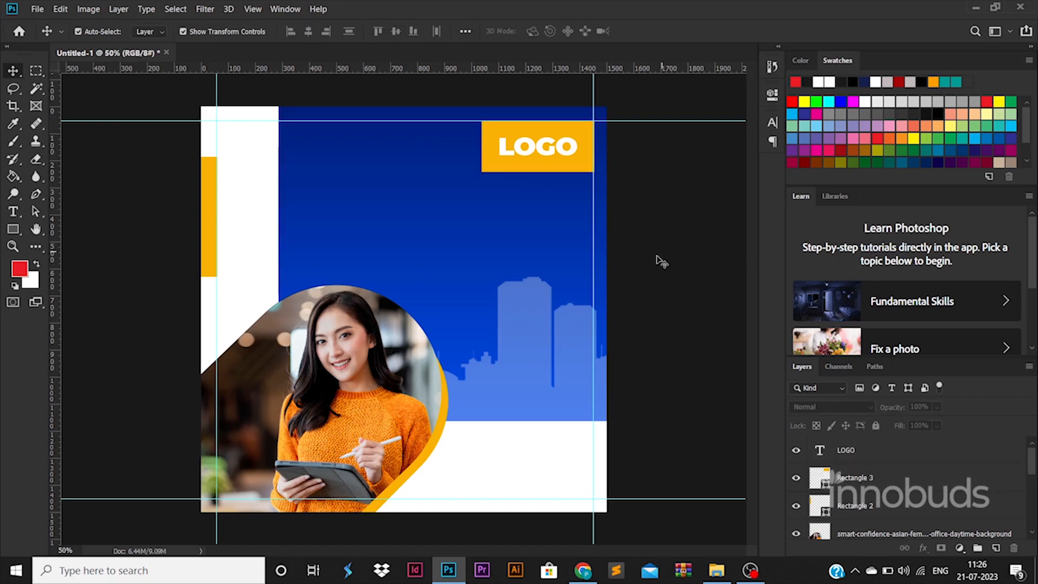
Set the city skyline layer's opacity to 20%.
left_click(512, 341)
type("2")
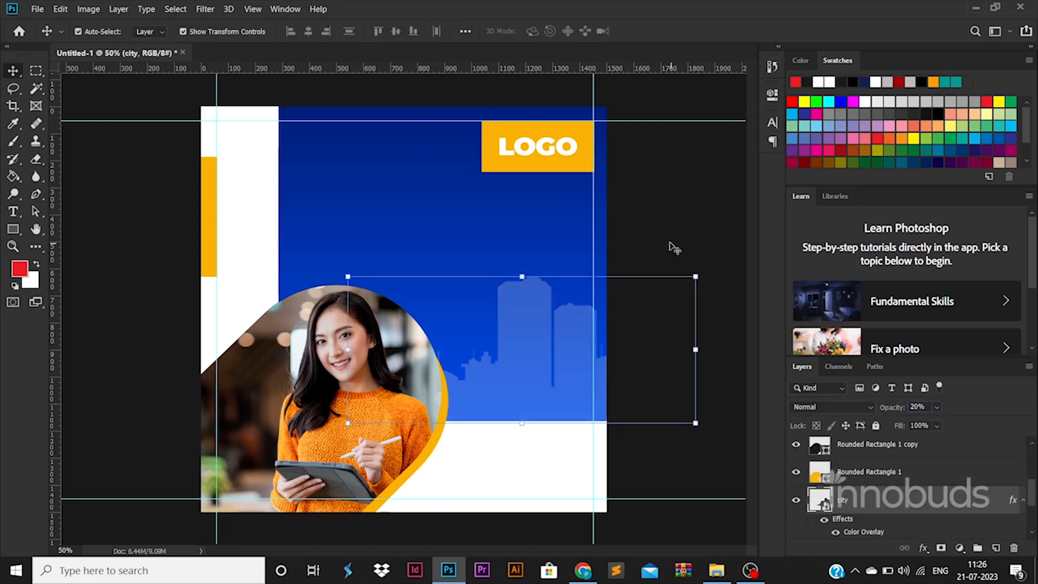
left_click(675, 249)
Add the two-line white Montserrat Black heading "POSTER DESIGN FOR CORPORATE" on the blue background, with the line break before "FOR".
left_click(13, 211)
left_click(396, 245)
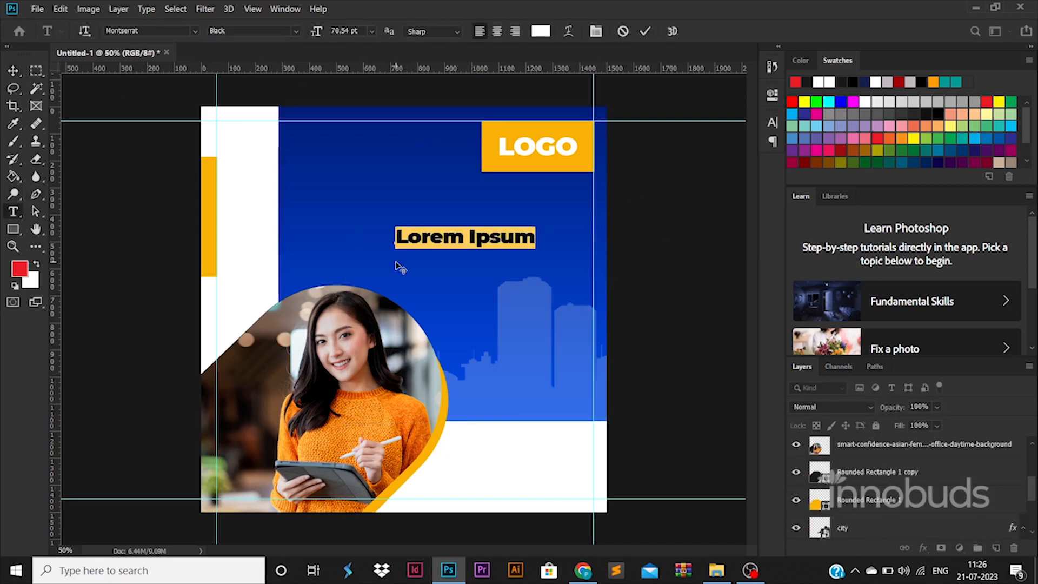
type("POSTER ")
type("DESIGN ")
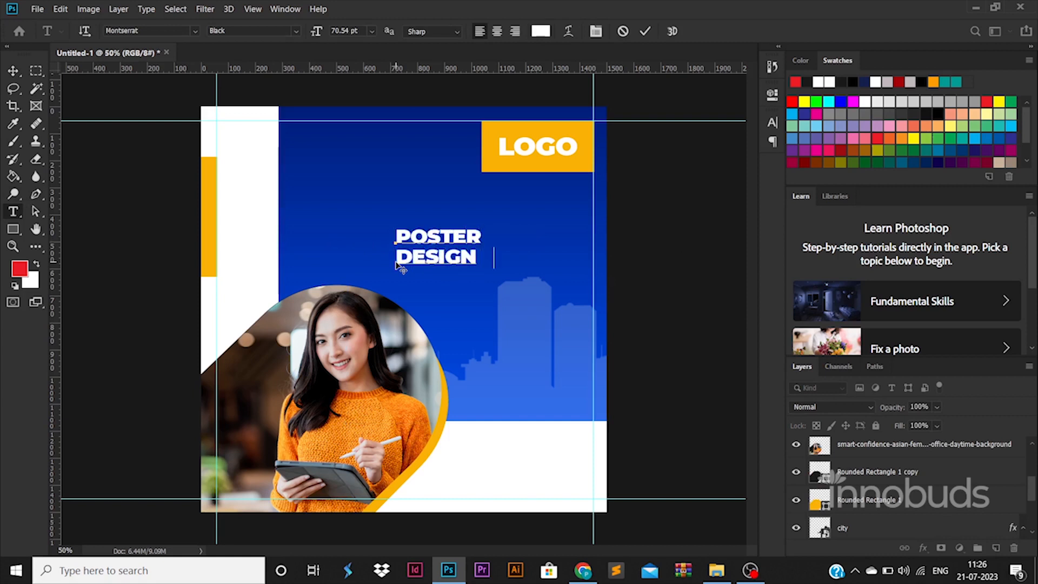
type("FOR")
left_click(480, 236)
key("Delete")
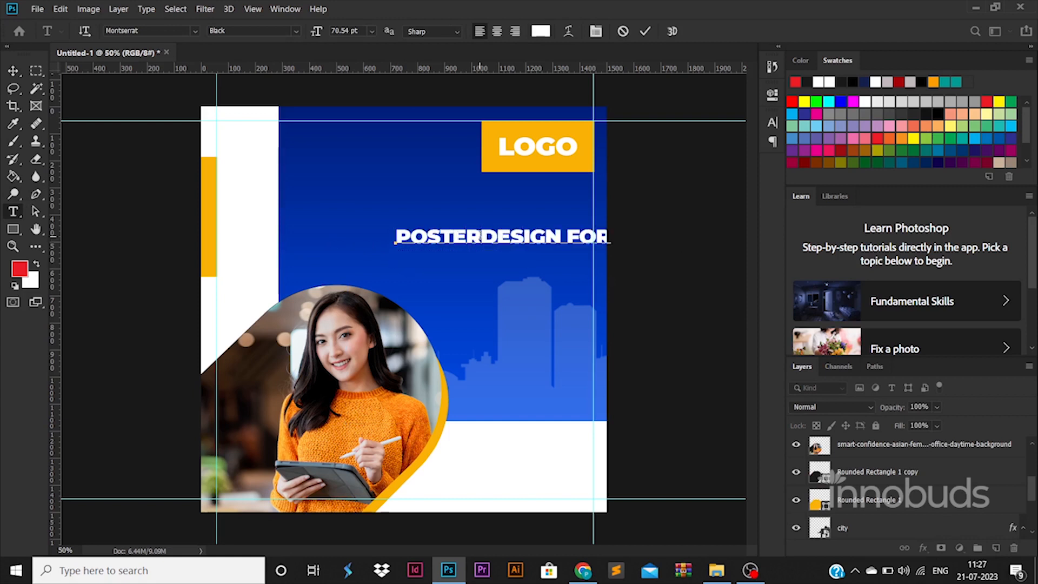
key("Return")
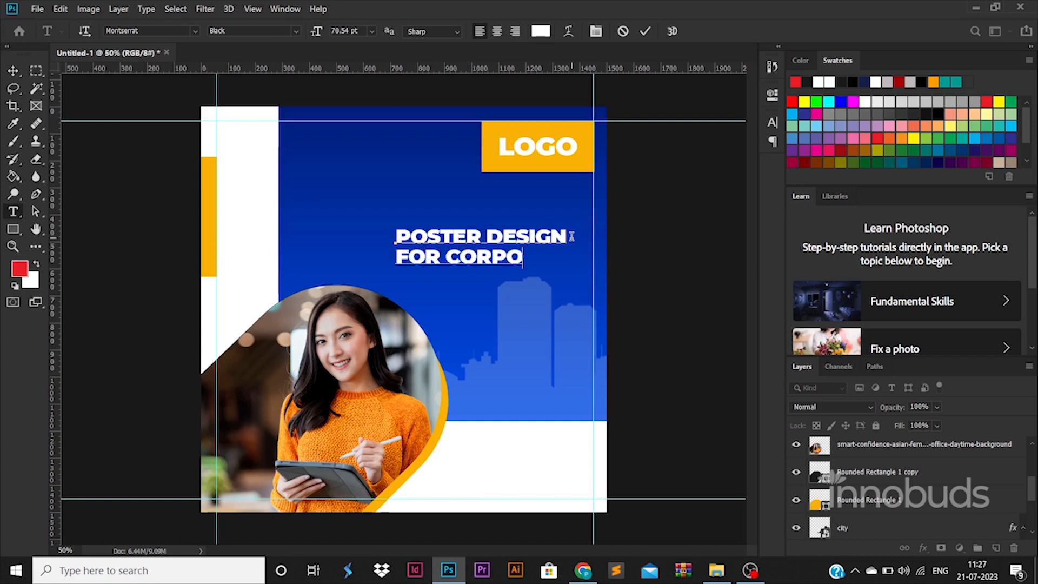
key("BackSpace")
key("BackSpace")
key("BackSpace")
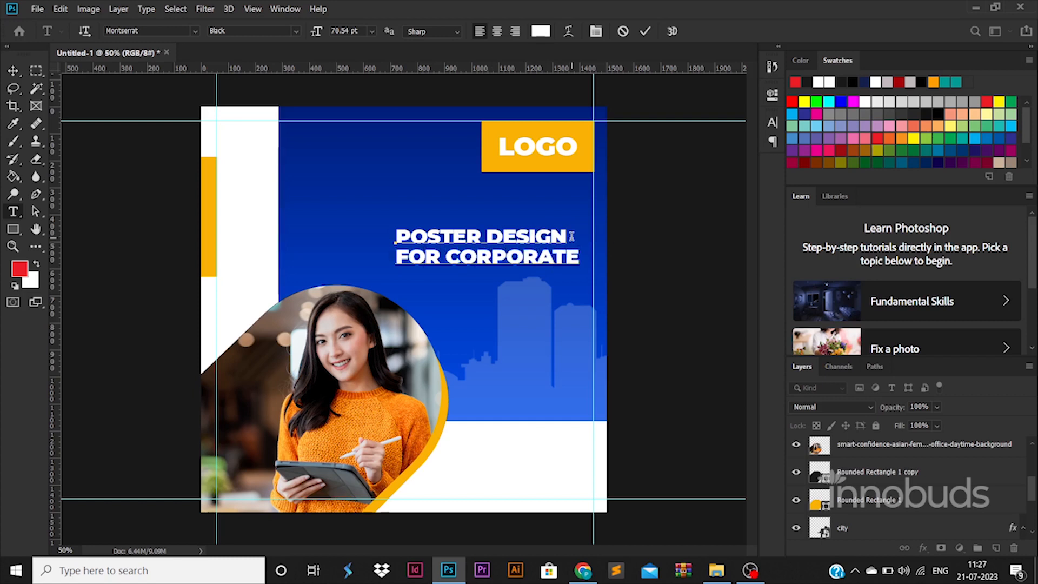
Replace the word "CORPORATE" in the heading with "COMPANY".
double_click(496, 254)
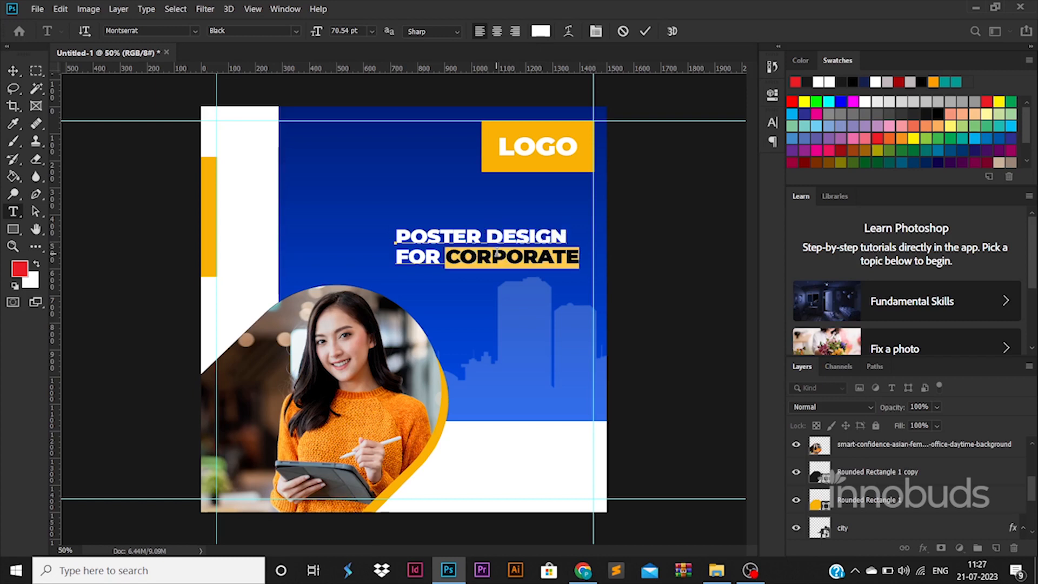
key("BackSpace")
type("COMPANY")
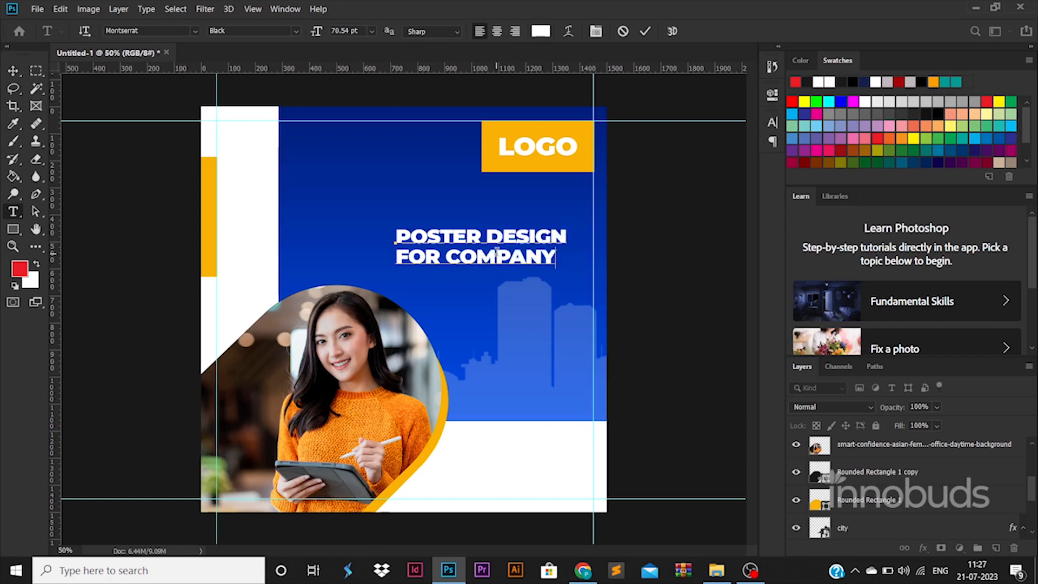
key("ctrl+a")
Enlarge the heading to about 95.74 pt and align its right edge with the right vertical guide.
left_click(13, 73)
left_click_drag(564, 230, 567, 217)
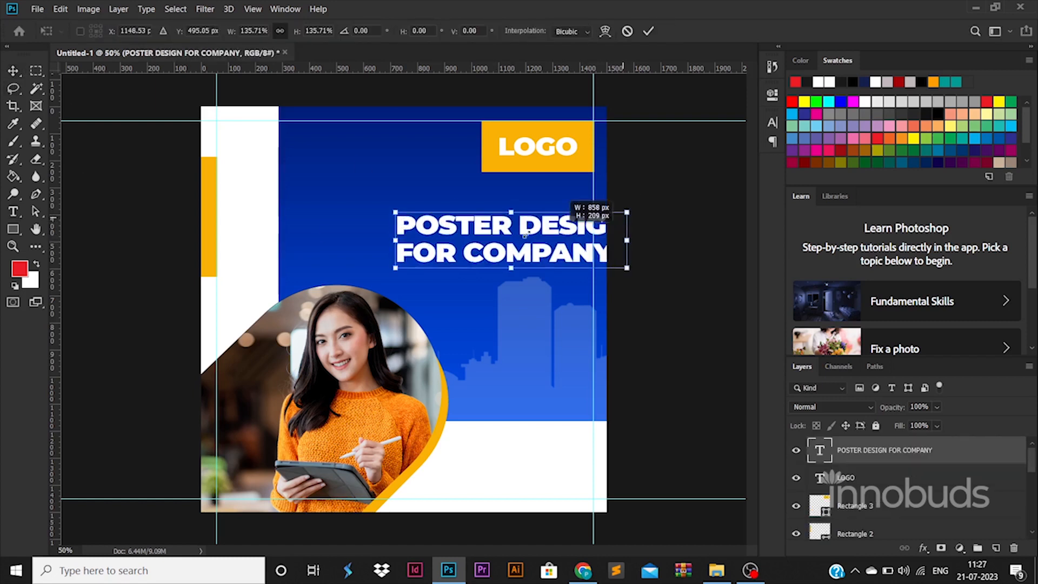
left_click_drag(511, 234, 599, 249)
key("Return")
Colour the word "COMPANY" with the yellow-orange sampled from the logo rectangle.
double_click(477, 233)
left_click(448, 248)
left_click(536, 35)
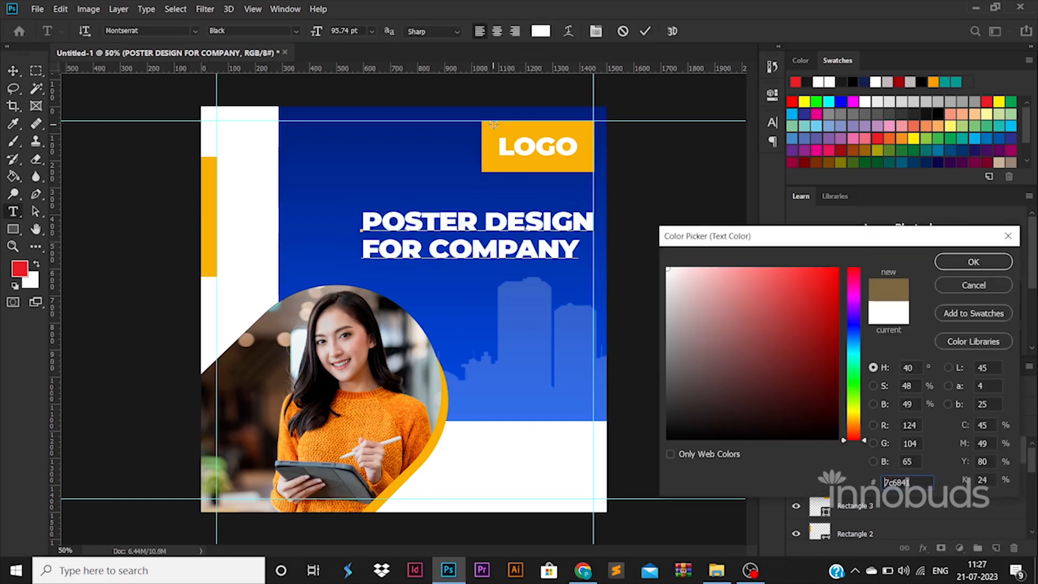
left_click(493, 123)
left_click(968, 258)
key("ctrl+Return")
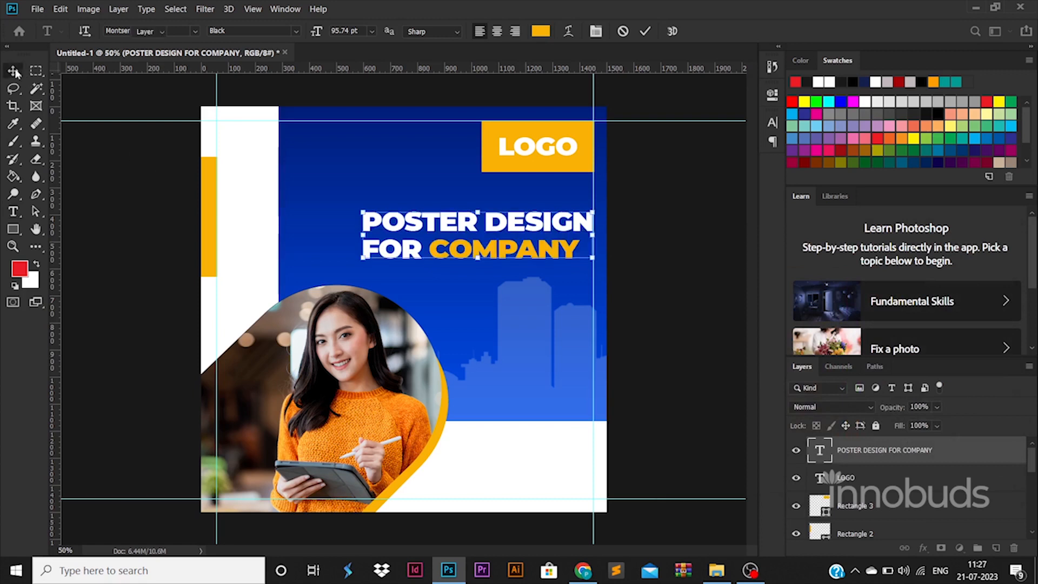
key("v")
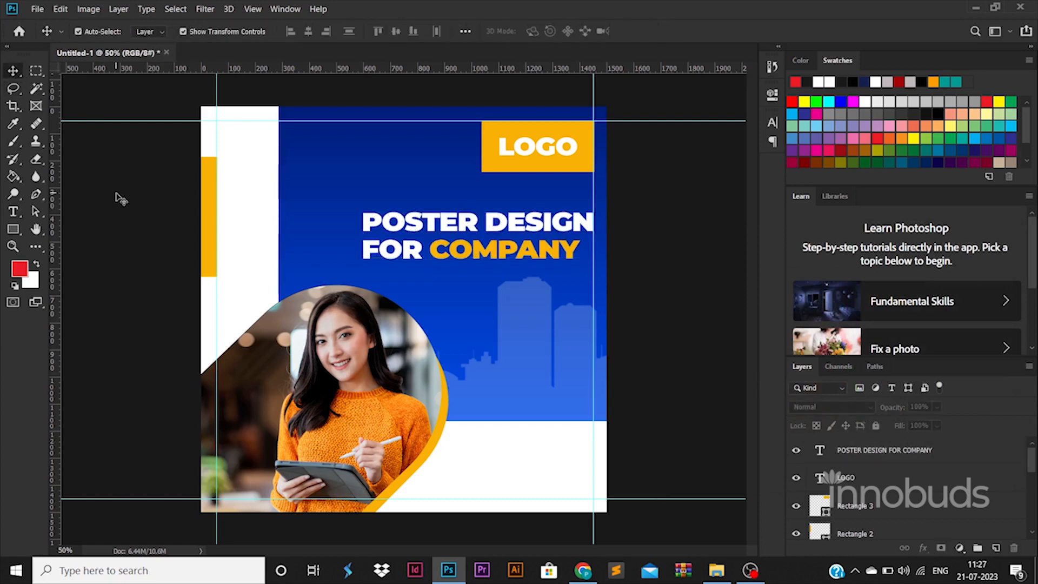
Draw a rounded rectangle about 1125 × 127 px with an 800 px radius below the heading, running off the canvas's right edge.
right_click(18, 232)
left_click(65, 240)
left_click_drag(311, 269, 615, 303)
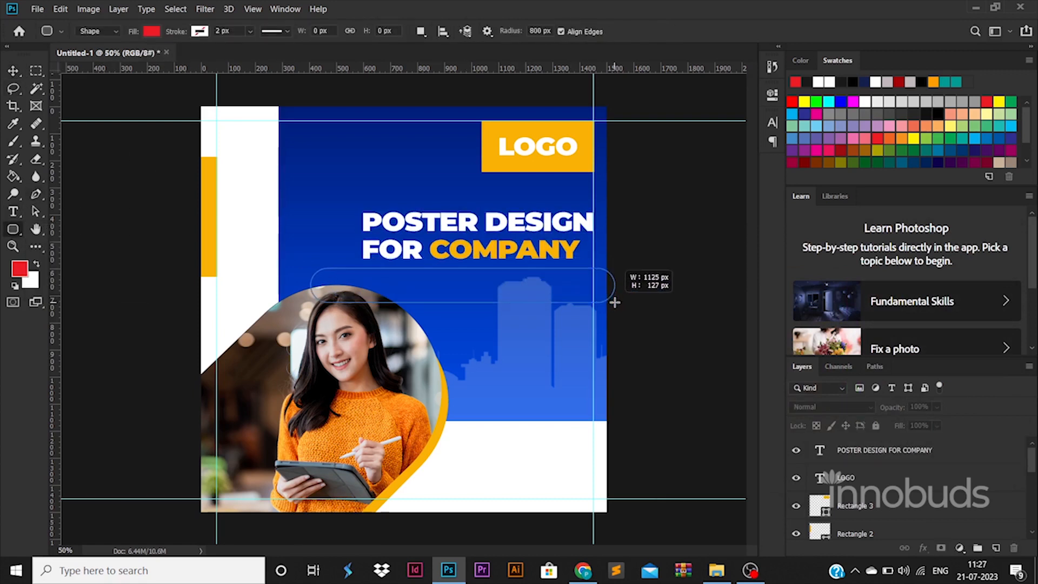
key("v")
left_click_drag(486, 283, 580, 287)
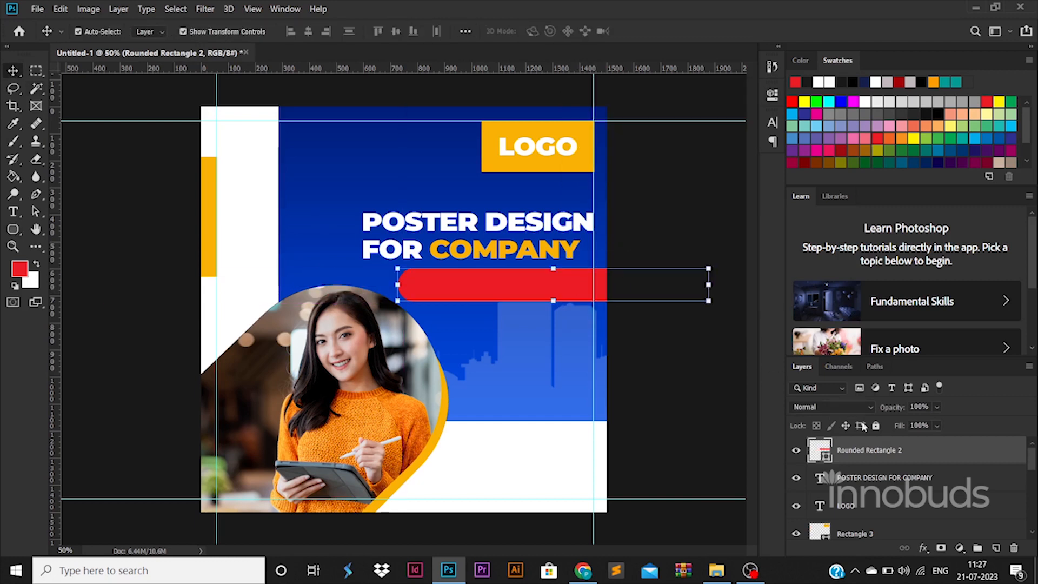
Add a gradient overlay to the red rounded bar, sampling the first stop's colour from the photo frame's yellow-orange border.
left_click(443, 406)
left_click(541, 296)
double_click(946, 450)
left_click(586, 400)
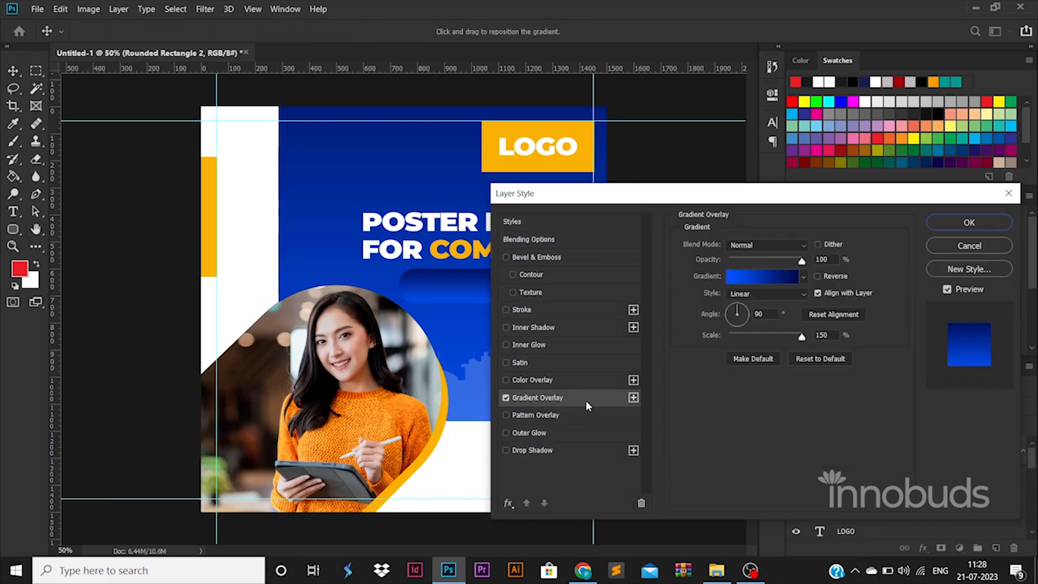
left_click(753, 275)
double_click(709, 457)
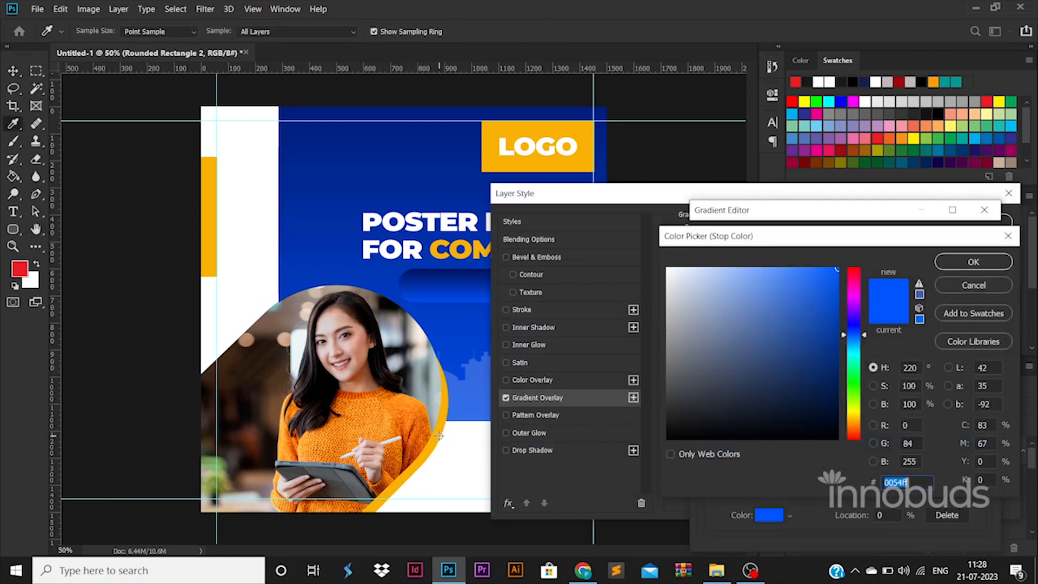
left_click(437, 440)
left_click(953, 271)
Set the gradient's end stop to orange #f96503 and apply the overlay to the rounded bar.
double_click(981, 463)
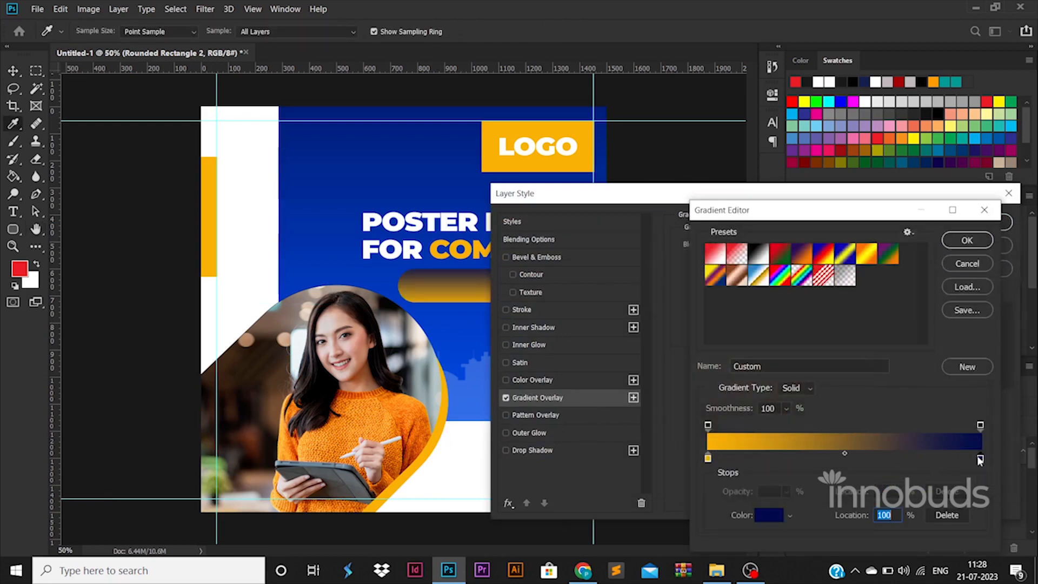
left_click(584, 132)
left_click(859, 426)
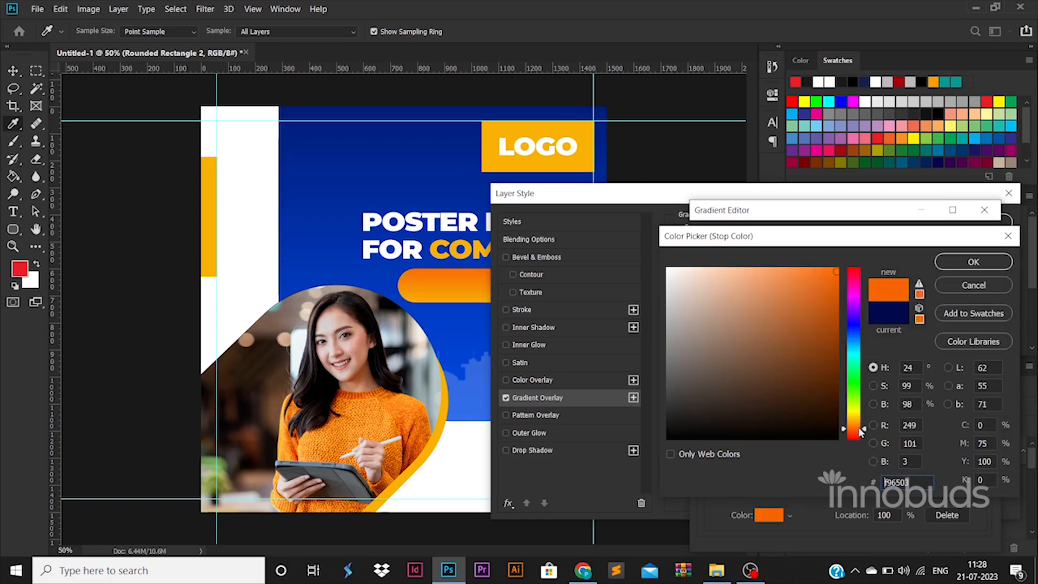
left_click(950, 262)
left_click(975, 234)
left_click(969, 223)
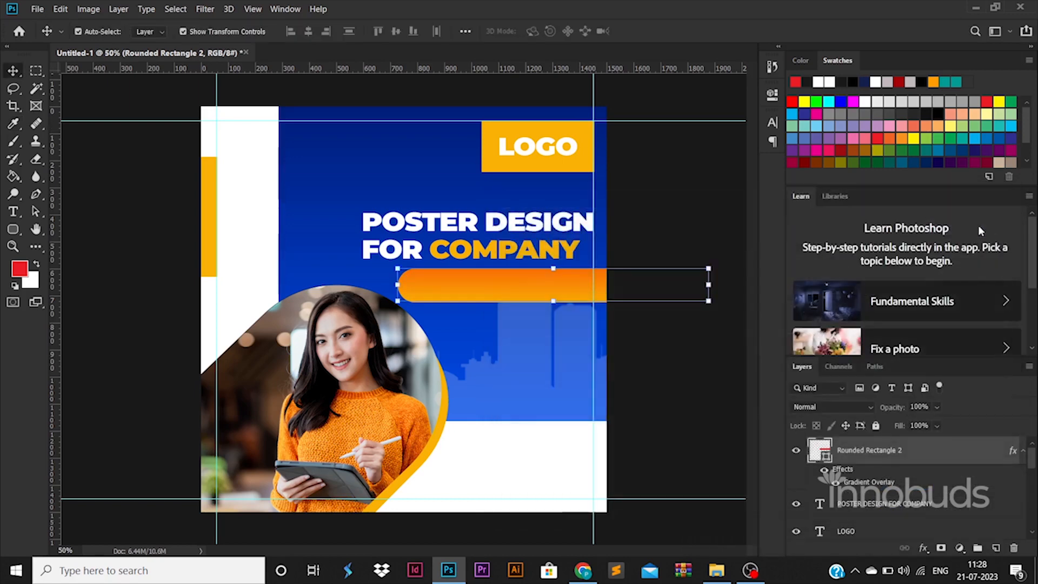
left_click(666, 250)
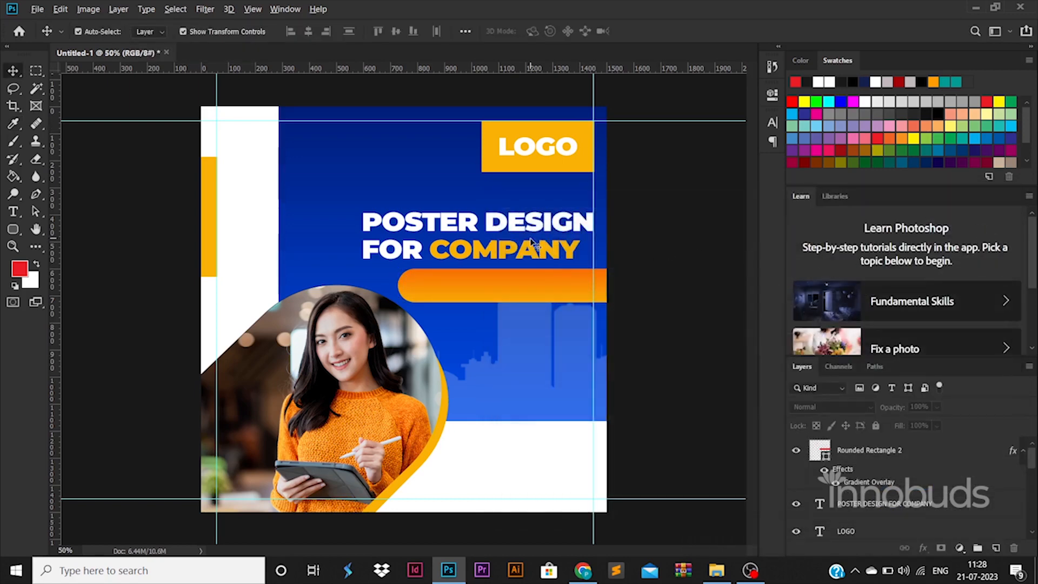
Duplicate the heading over the orange bar and move the copy's layer above the bar.
left_click_drag(530, 258, 567, 309)
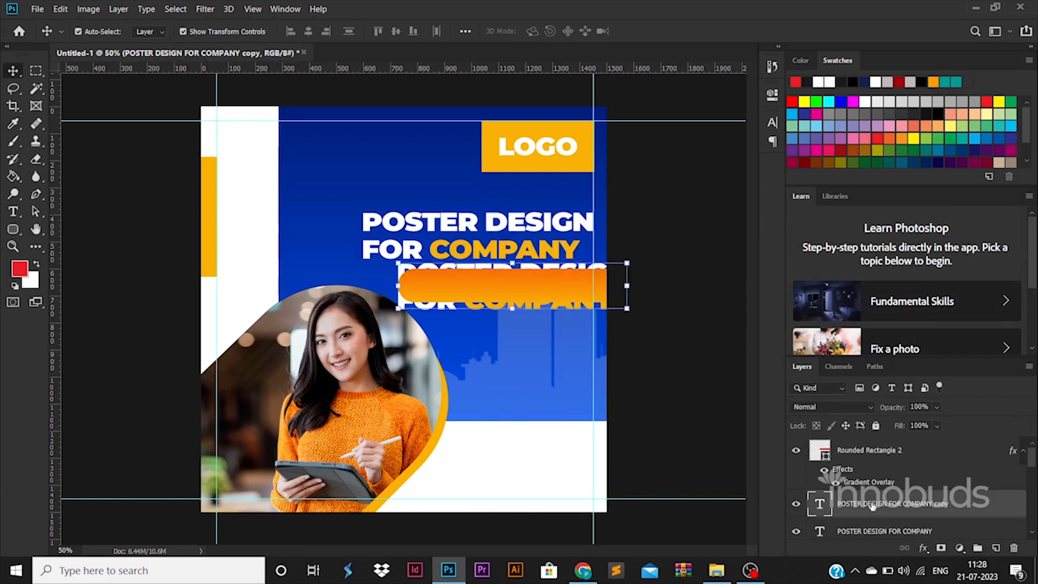
double_click(820, 504)
left_click_drag(889, 508, 823, 457)
Replace the copied heading's text with "Service goes here".
double_click(823, 457)
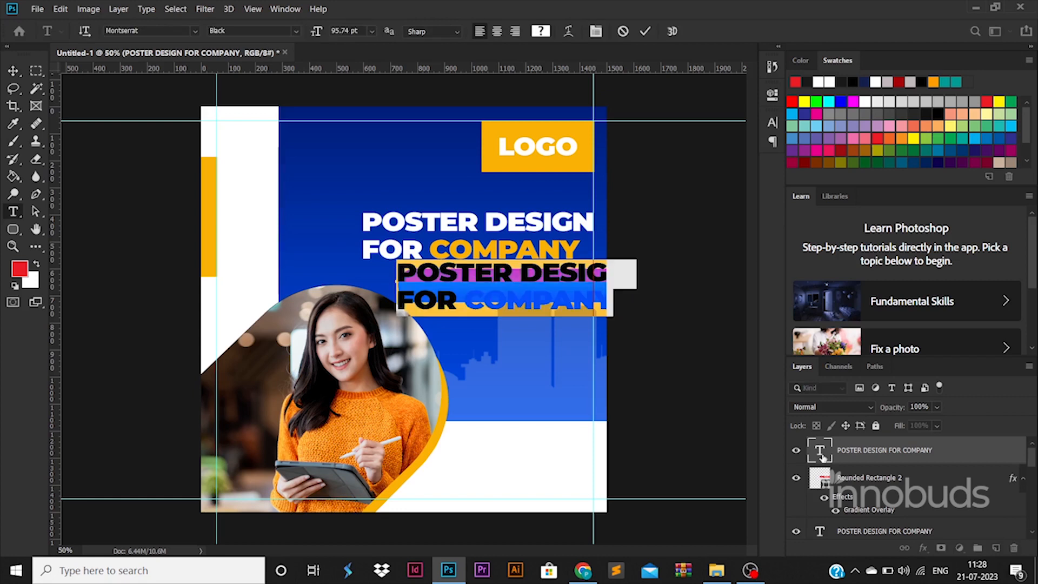
type("D")
key("BackSpace")
type("Servi")
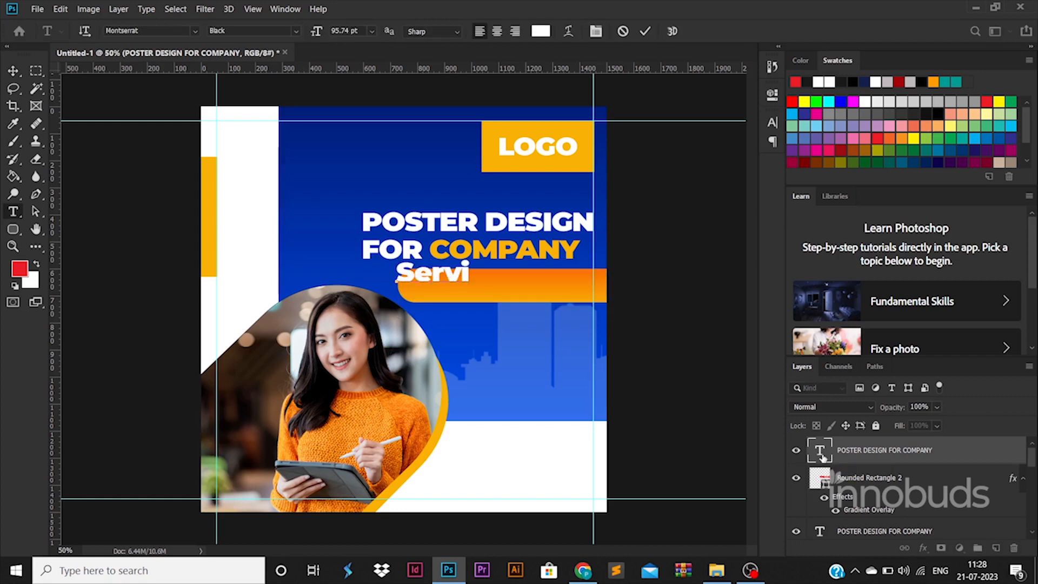
type("ce goes h")
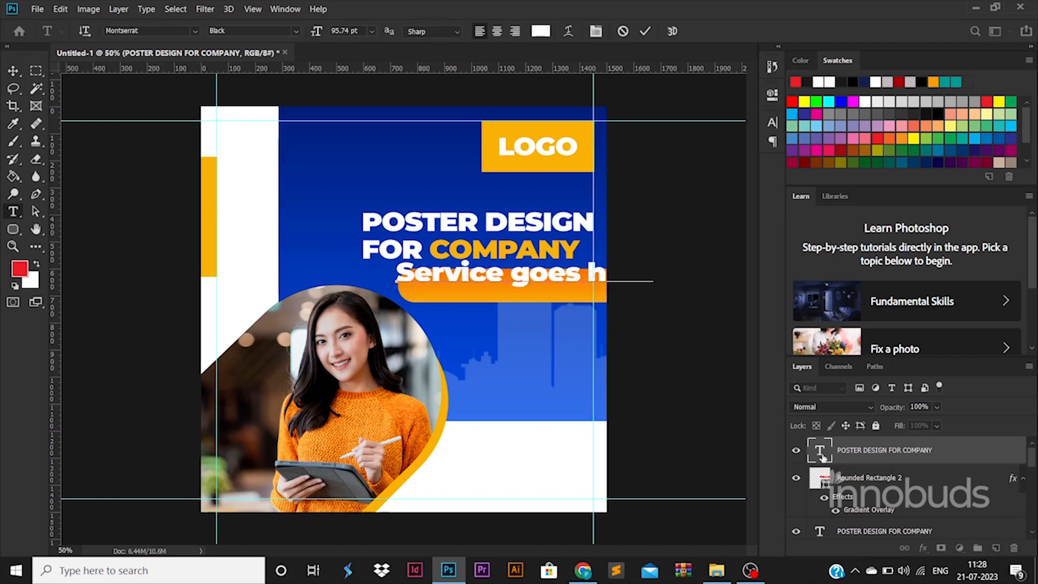
Set the service text to Montserrat Medium at 70 pt and position it inside the orange bar.
key("ctrl+a")
left_click(296, 30)
left_click(255, 125)
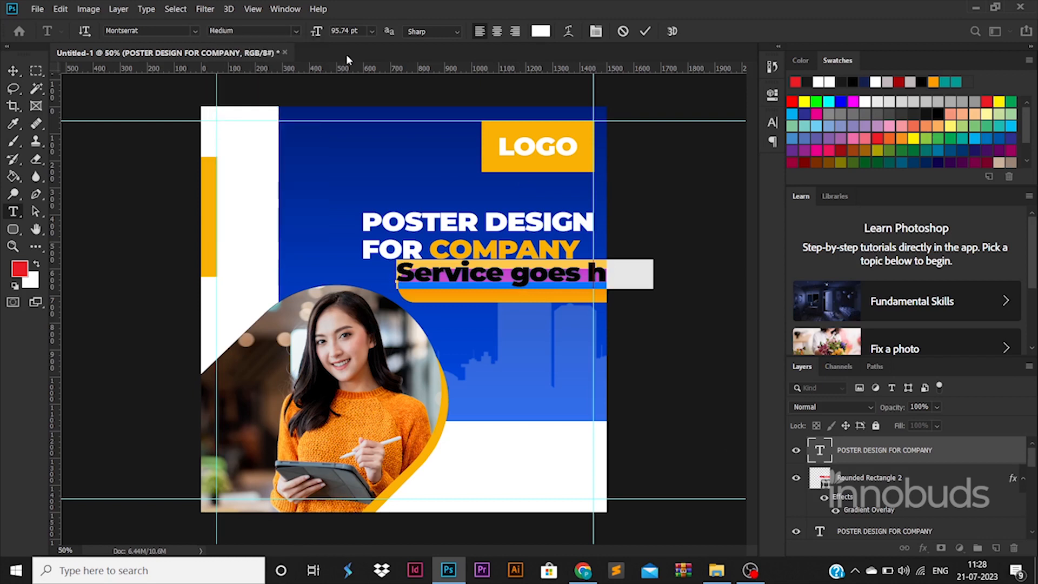
type("70")
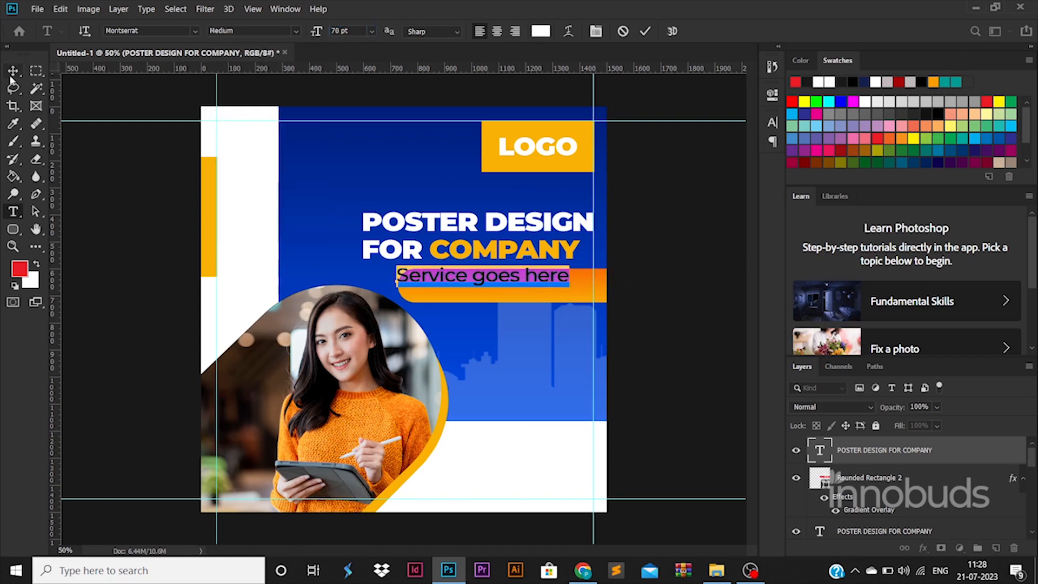
left_click(13, 72)
left_click_drag(505, 275, 521, 284)
left_click(665, 322)
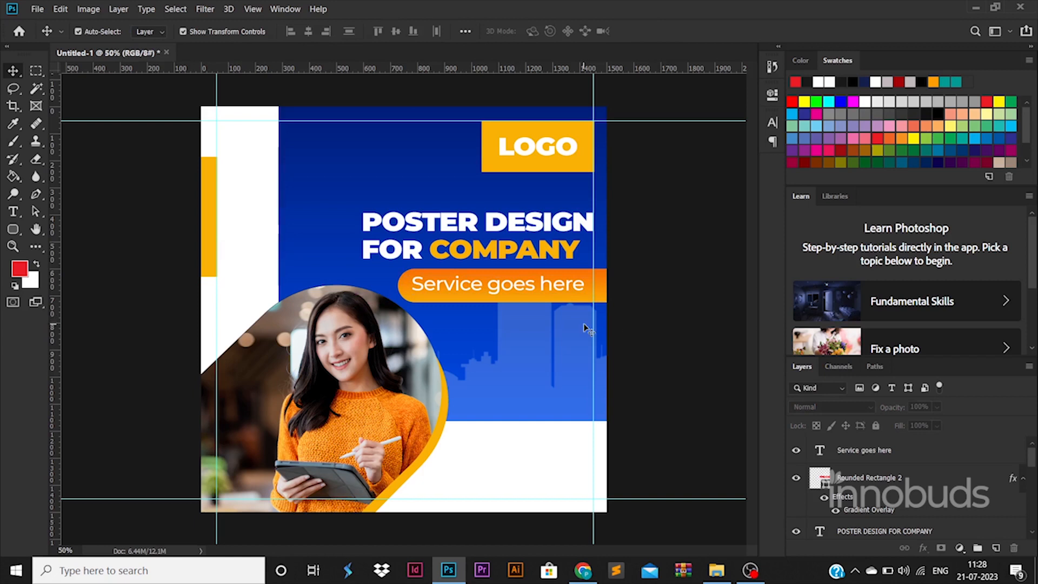
Duplicate the service text below the orange bar and change it to "Contact us for" and "Serve you NOW!!" on two lines.
left_click_drag(543, 290, 554, 342)
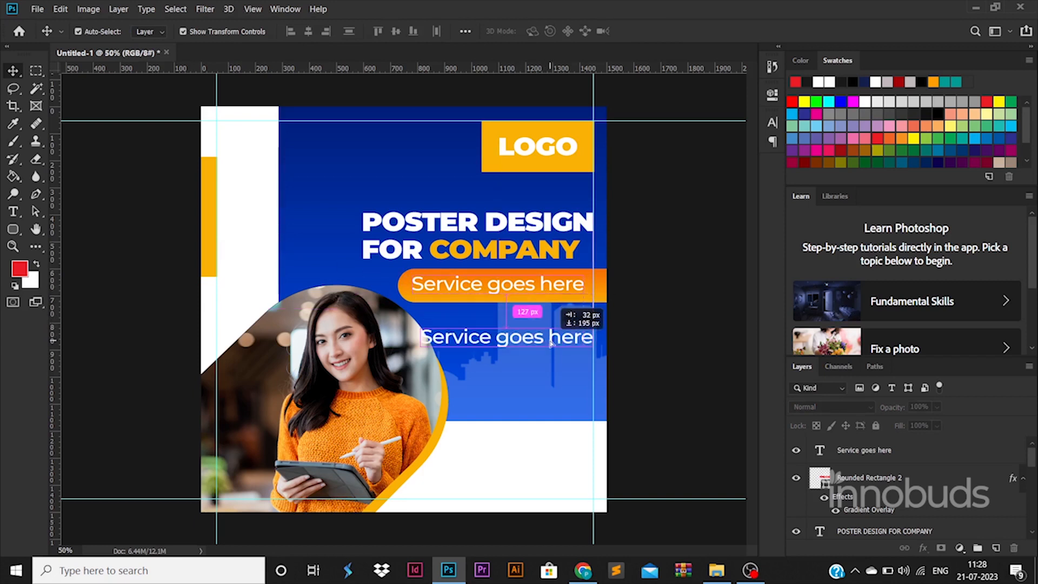
key("t")
triple_click(563, 338)
type("Conta")
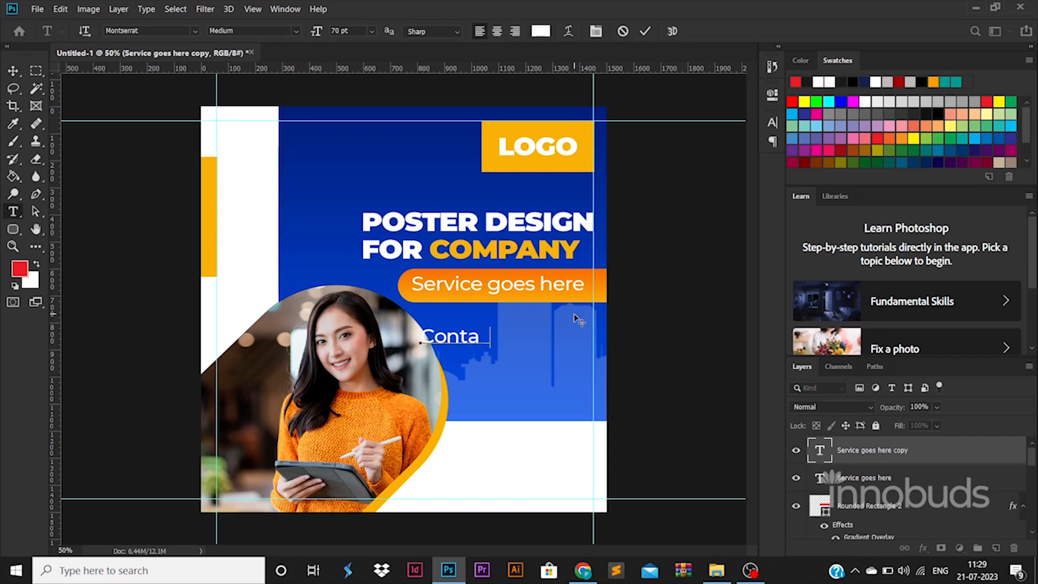
type("ct us for")
type("Ser")
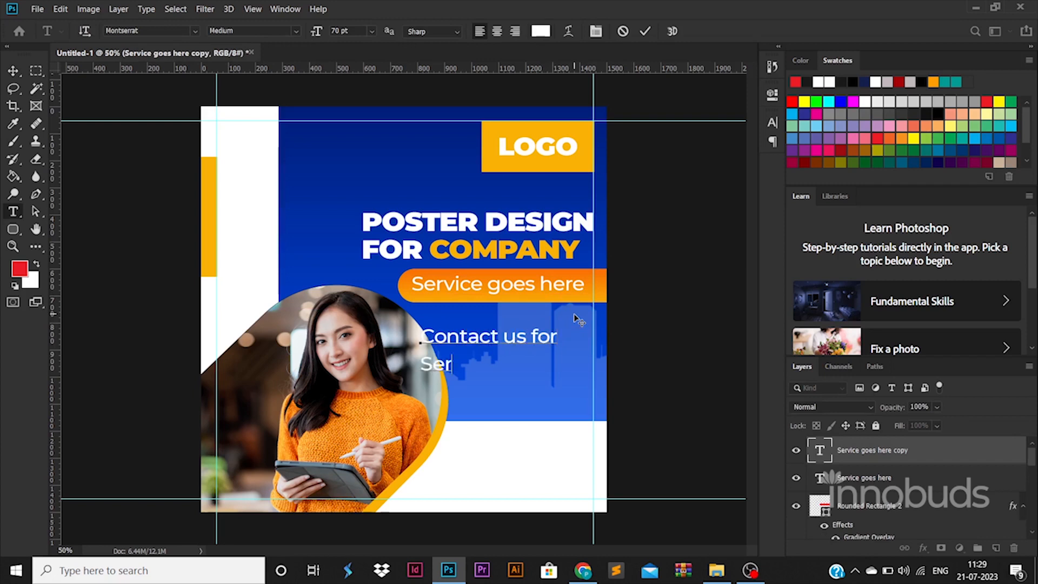
type("ve you NOW")
key("BackSpace")
key("BackSpace")
key("BackSpace")
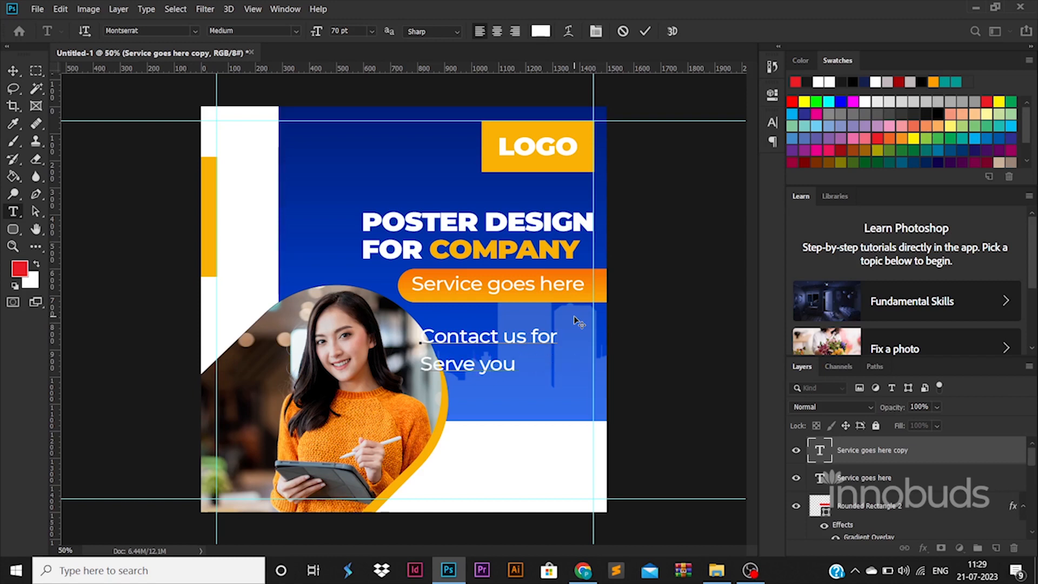
type("NOW!!")
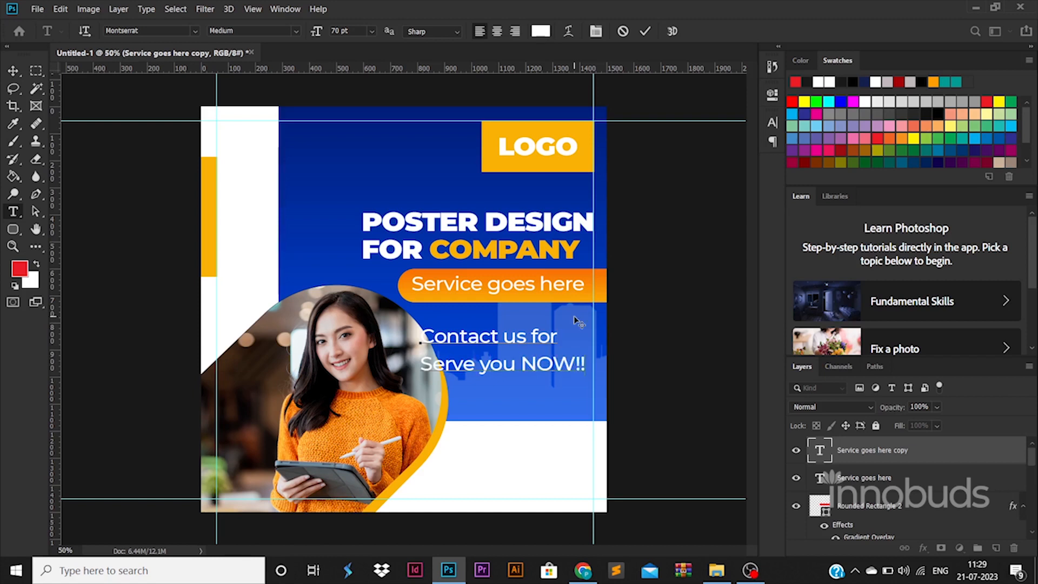
Replace the word "for" in the contact text with "to".
left_click_drag(530, 337, 553, 336)
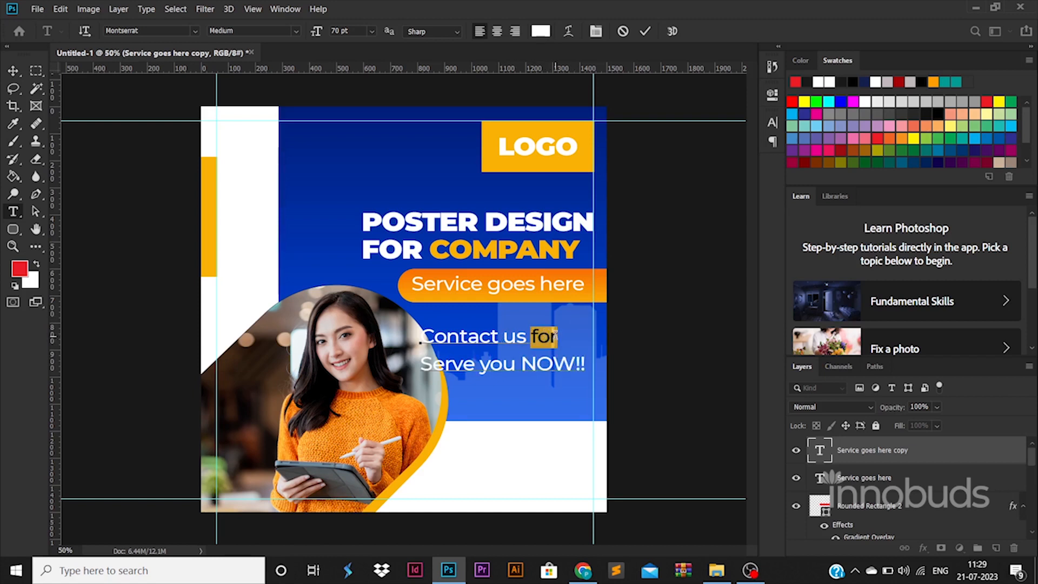
type("TO")
key("BackSpace")
key("BackSpace")
type("to")
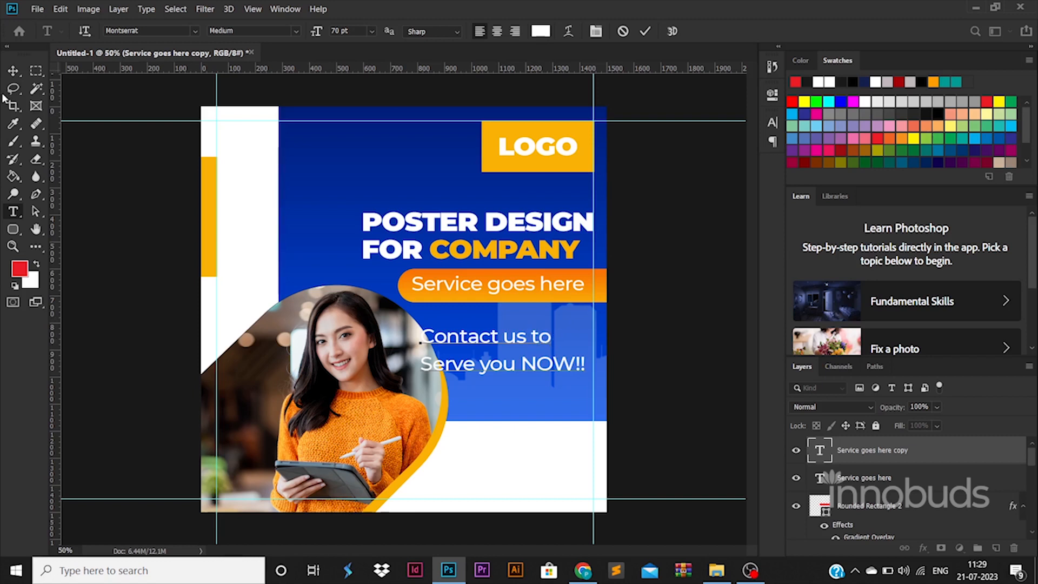
Reduce the contact text to about 57.1 pt and align its right edge with the right vertical guide.
left_click(14, 72)
left_click_drag(425, 377, 454, 368)
left_click_drag(531, 355, 539, 358)
key("Return")
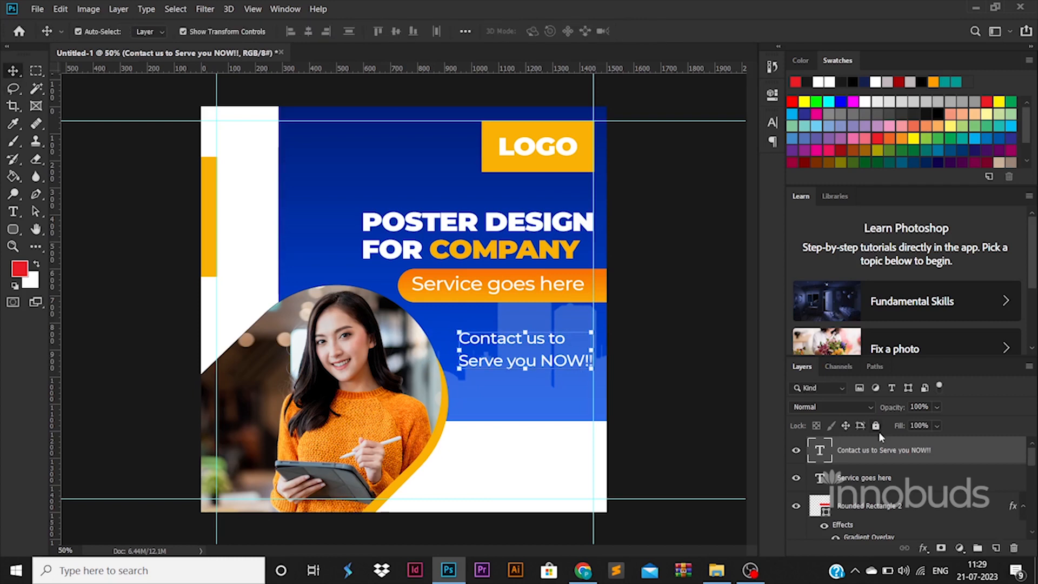
Set the whole contact text to Montserrat Bold and tighten its leading to 68 pt.
double_click(819, 450)
left_click(296, 31)
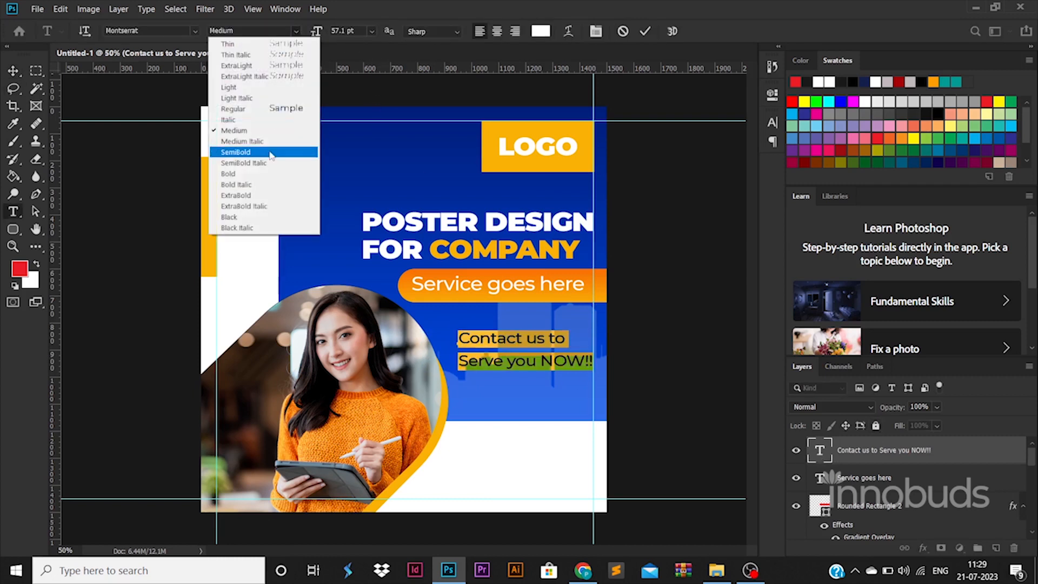
left_click(273, 170)
key("ctrl+t")
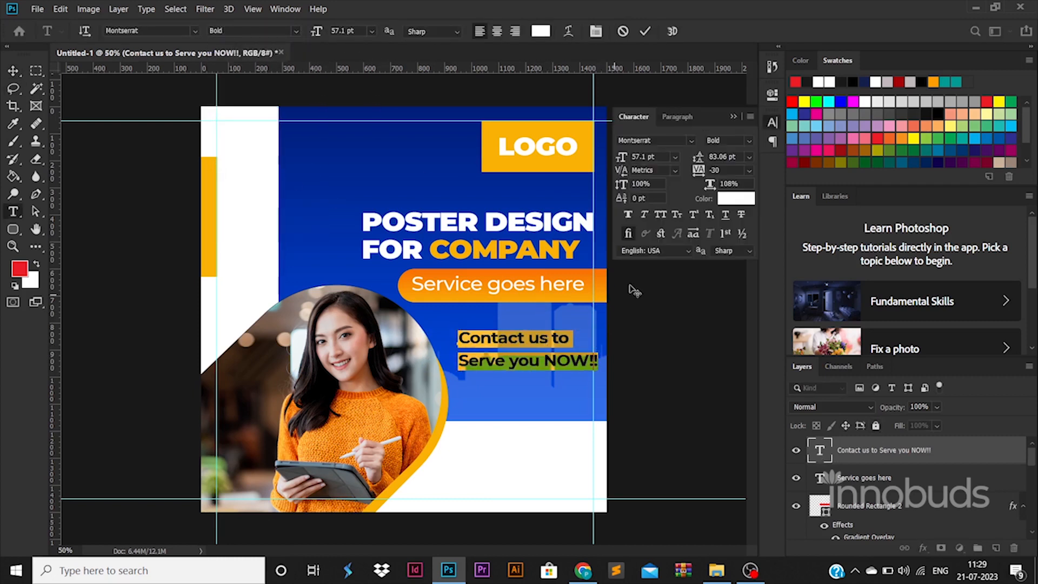
key("Down")
key("Down")
key("Down")
key("Down")
key("Down")
key("Down")
key("Down")
key("Down")
key("Down")
key("Down")
key("Down")
key("Down")
key("Down")
key("Down")
key("Down")
key("Down")
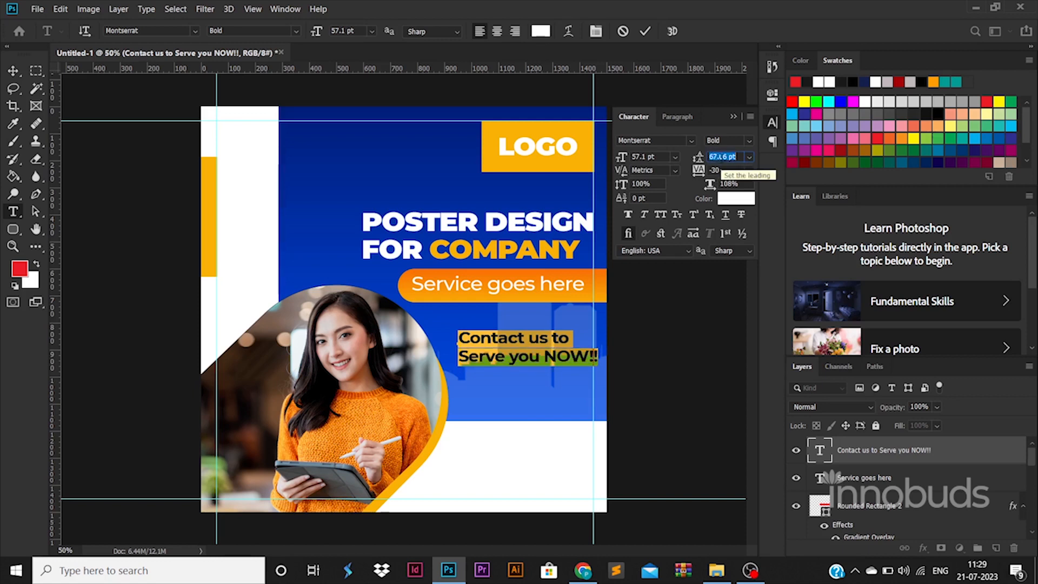
Set the words "Contact us to Serve you" to Montserrat Medium.
left_click_drag(541, 357, 443, 332)
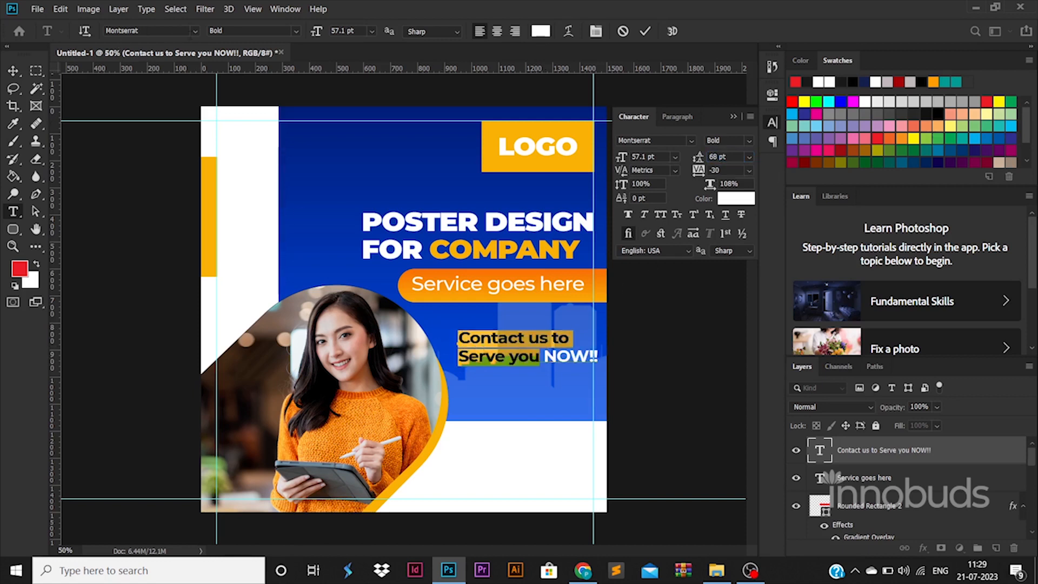
left_click(297, 31)
left_click(286, 142)
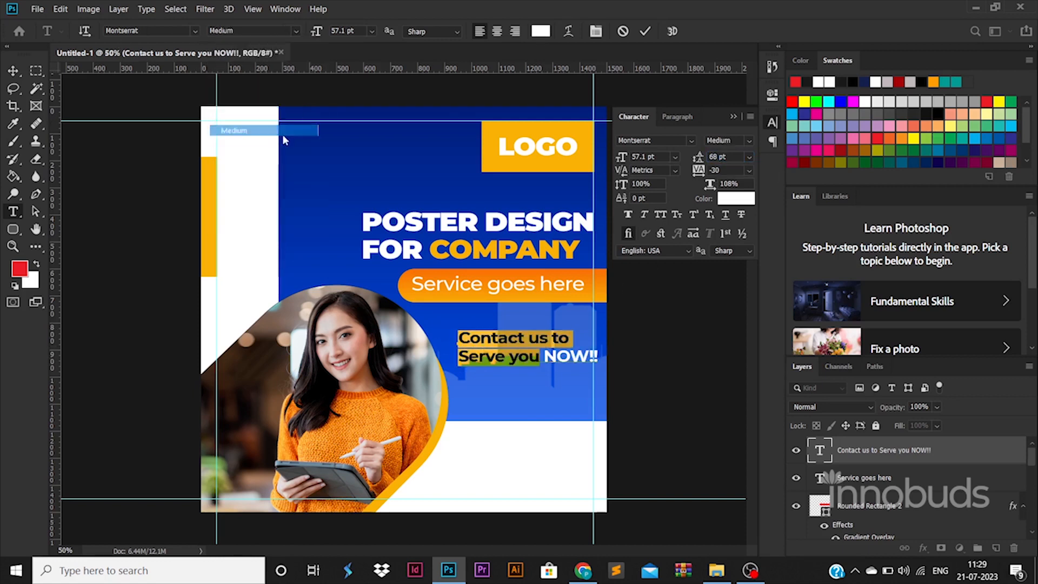
Recolour the word "NOW!!" with the yellow-orange sampled from the logo box.
left_click_drag(543, 356, 602, 355)
left_click(542, 33)
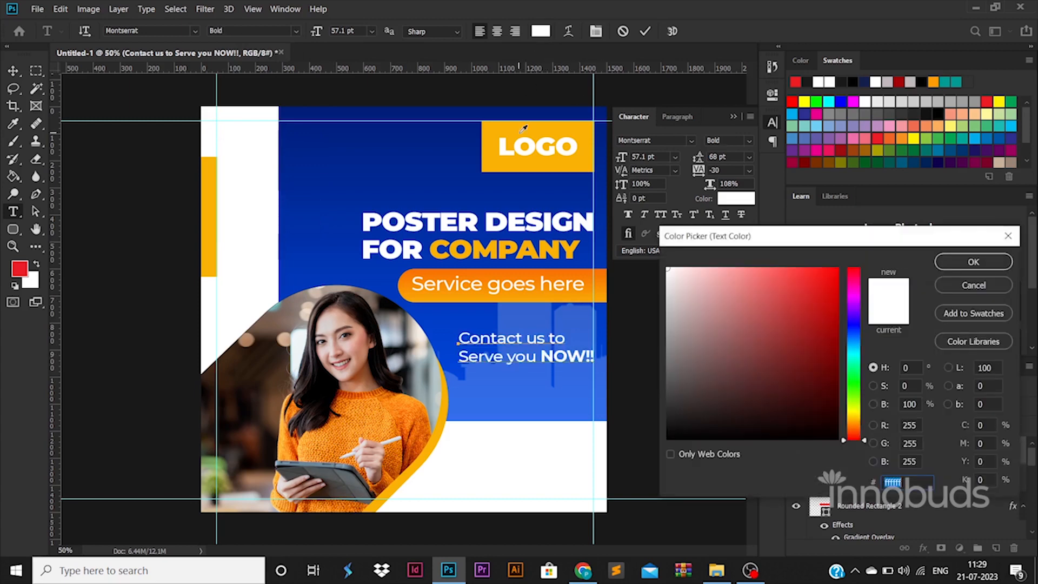
left_click(526, 129)
left_click(973, 262)
key("ctrl+Return")
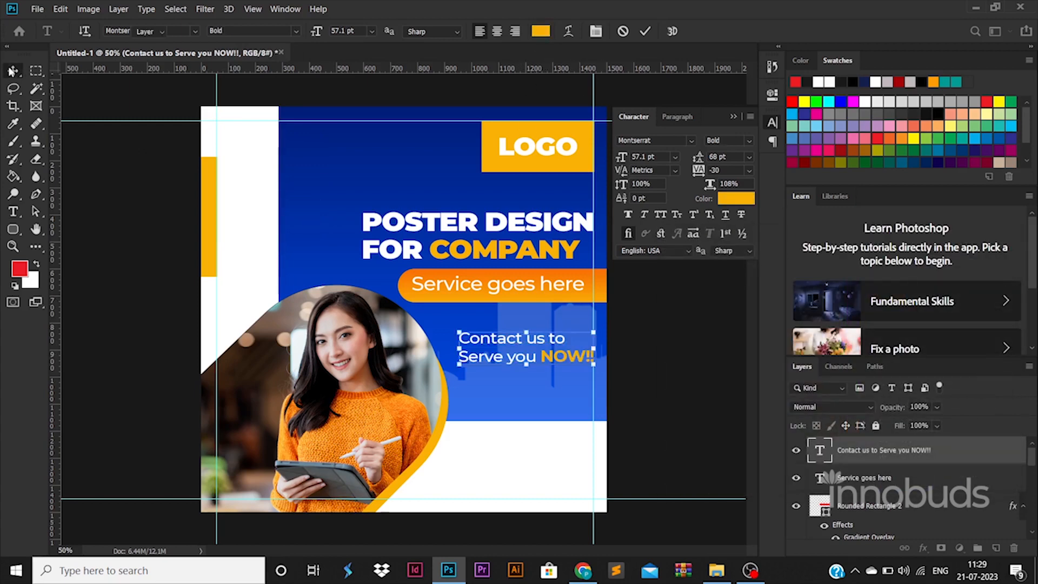
Move the city skyline slightly down and to the left behind the contact text.
key("v")
left_click_drag(557, 408, 549, 444)
left_click(673, 276)
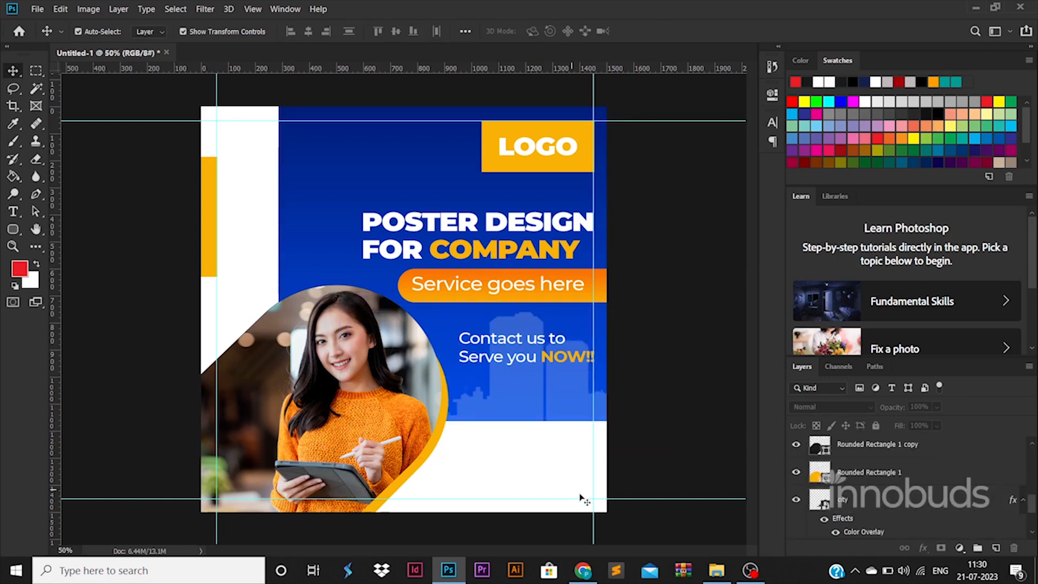
Place email.png, location.png and phone.png from the ICONS folder into the poster.
left_click(716, 570)
left_click(333, 45)
double_click(610, 102)
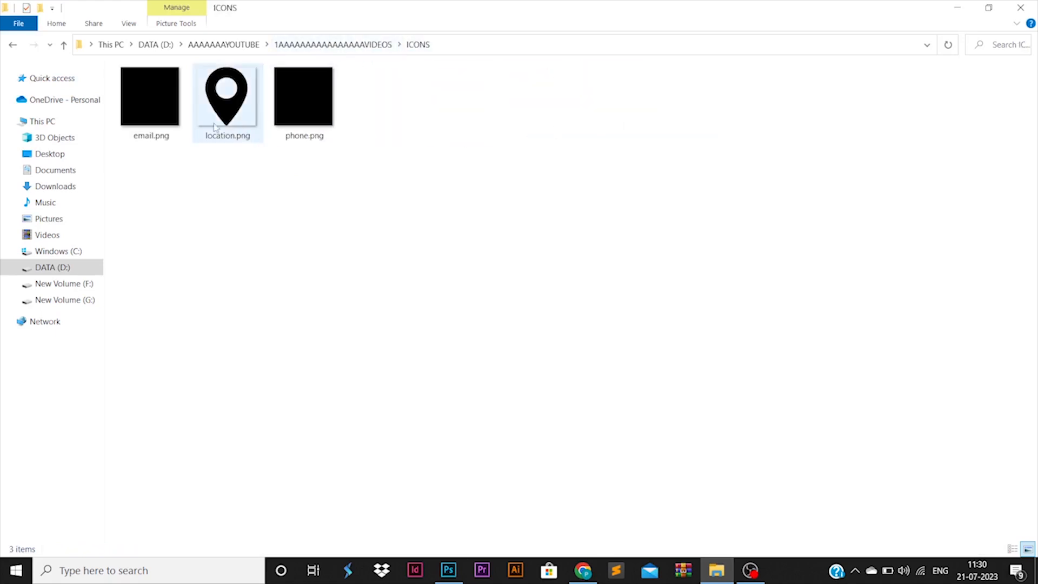
left_click(214, 127)
left_click(302, 120, "ctrl")
left_click_drag(301, 120, 404, 308)
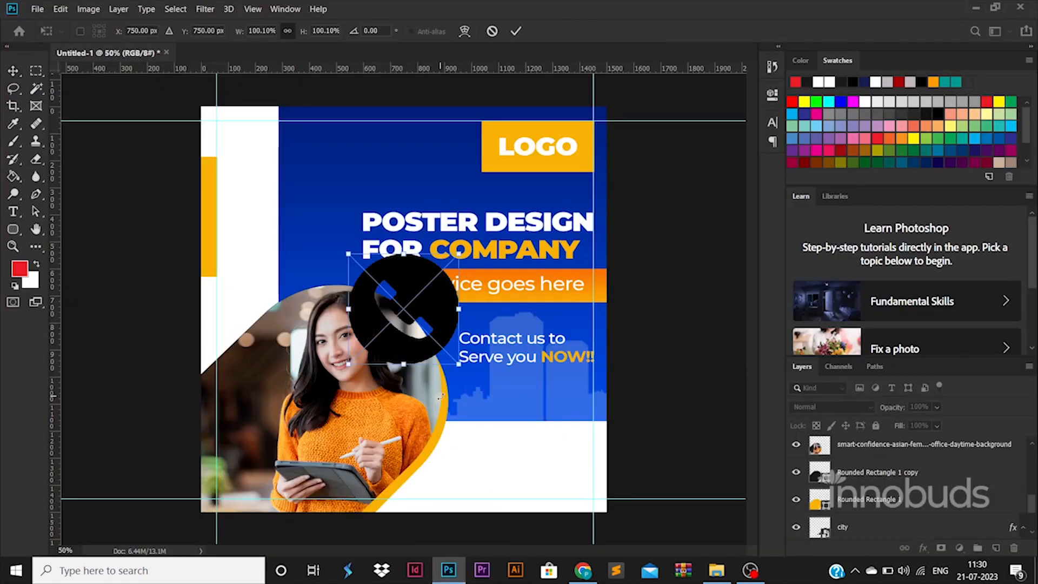
key("Return")
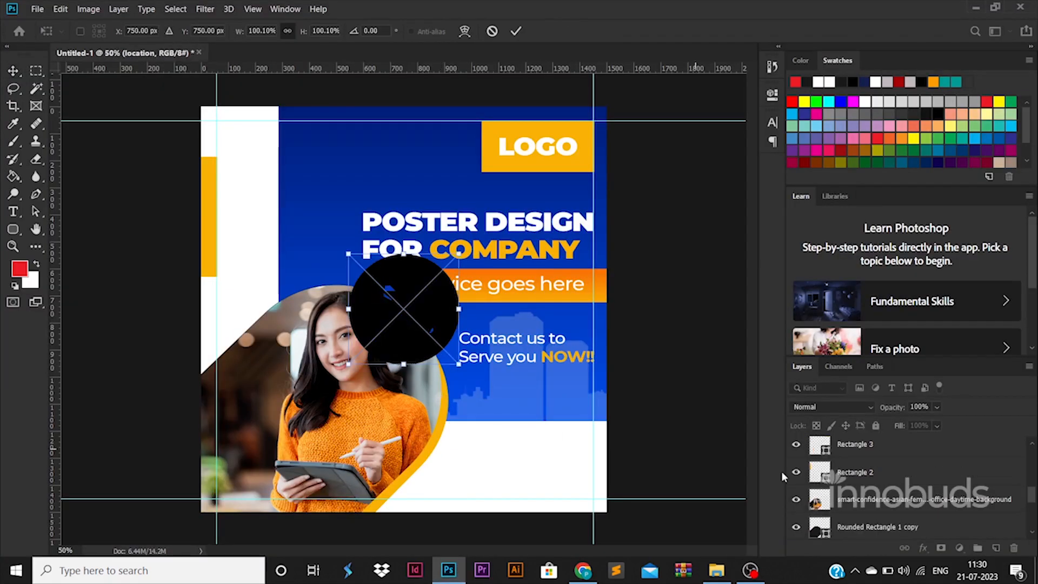
scroll(920, 519, "up", 5)
key("Return")
Scale the three icons down together to about 15% and move them into the white area below the blue panel.
left_click(885, 508, "shift")
key("ctrl+t")
left_click_drag(459, 254, 367, 347)
key("Return")
key("ctrl+t")
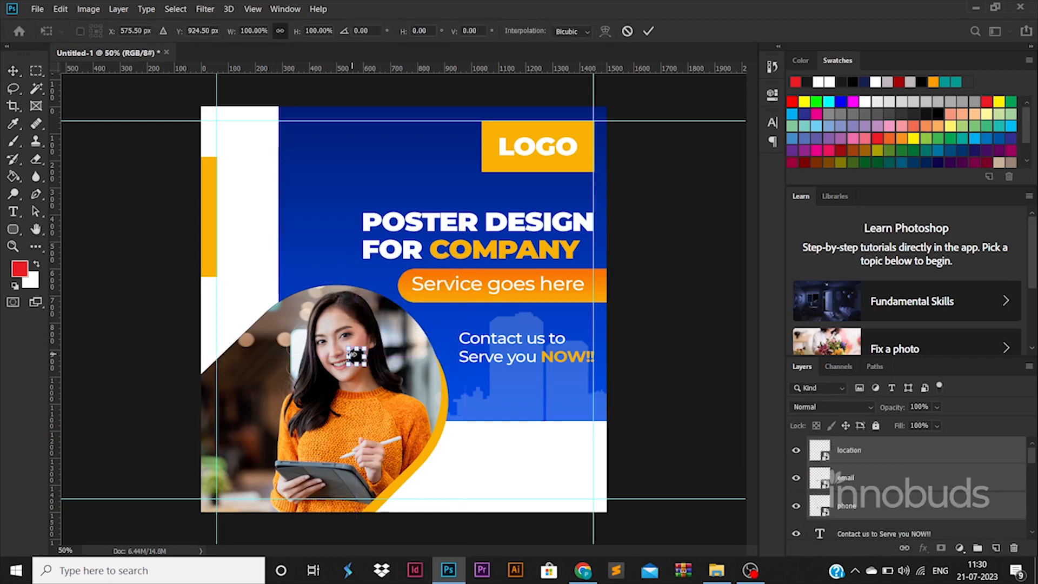
left_click(373, 370, "ctrl")
scroll(373, 369, "down", 3)
left_click_drag(301, 181, 501, 380)
key("Return")
Move the email icon directly below the phone icon.
left_click(893, 492)
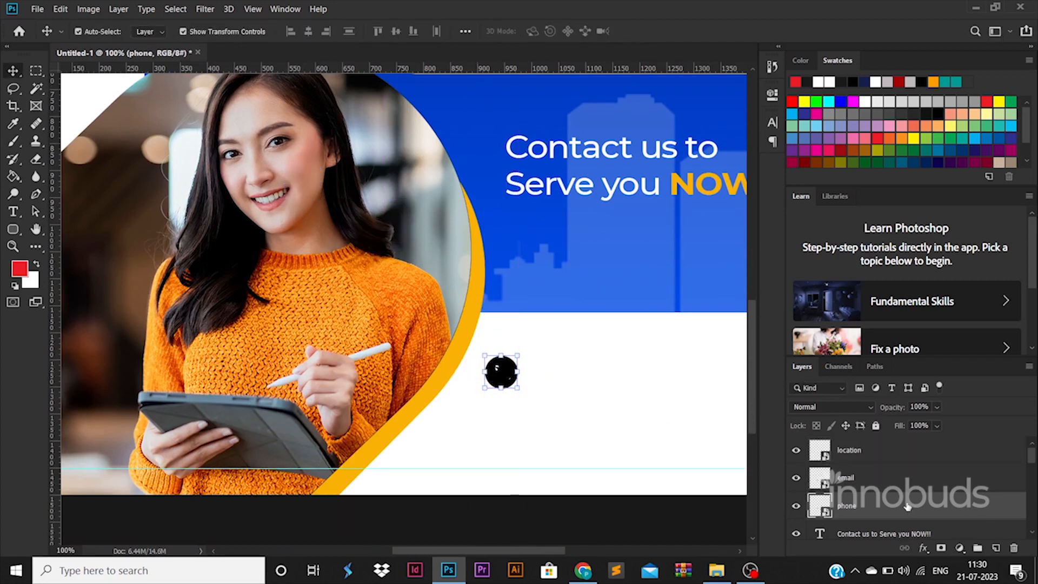
key("ctrl+t")
left_click_drag(501, 376, 503, 413)
key("Return")
Move the location pin below the email icon and shrink it to about 52 px.
left_click(897, 458)
key("ctrl+t")
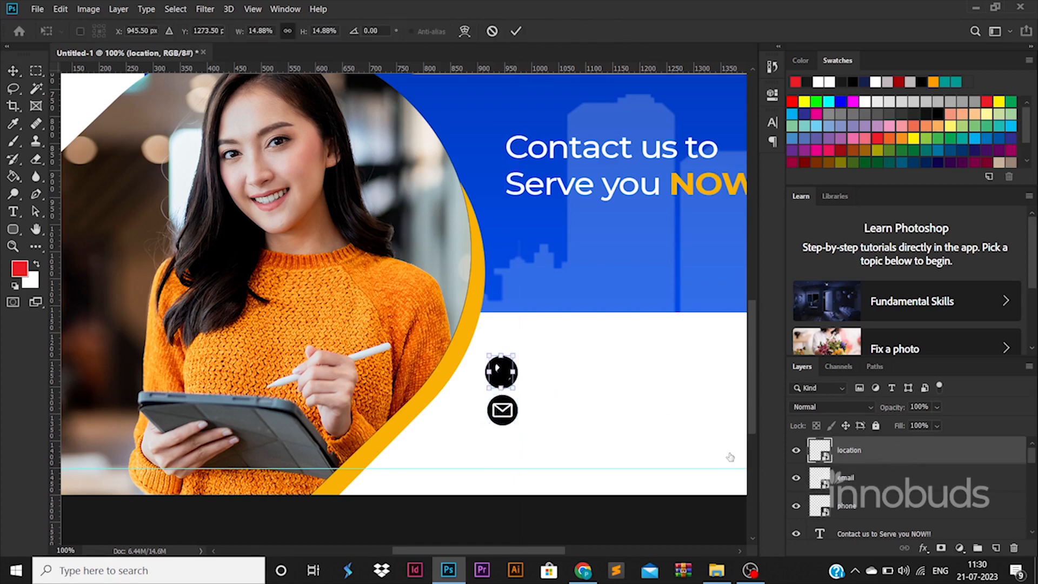
left_click_drag(501, 373, 518, 437)
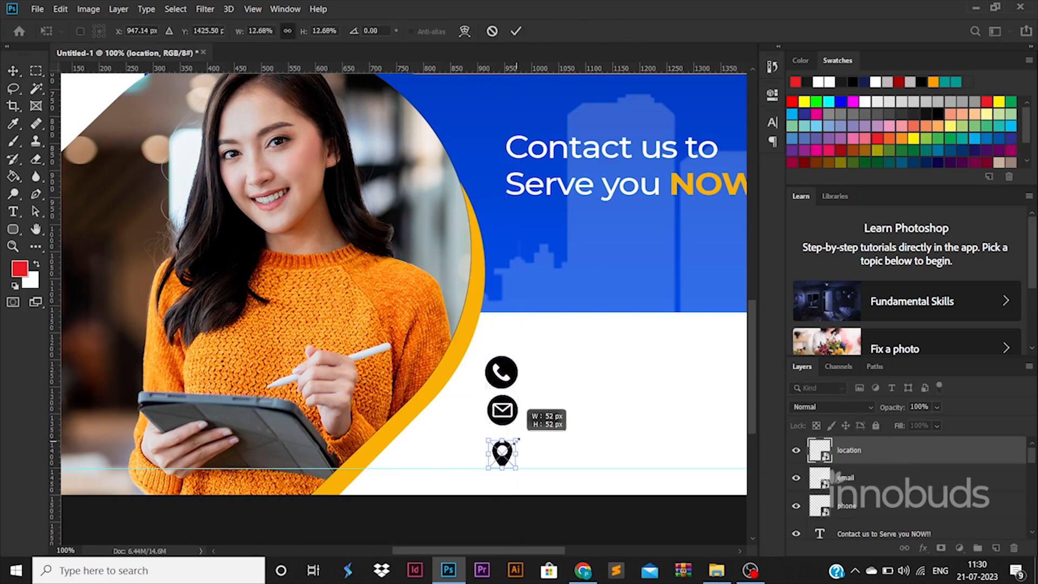
key("Return")
Nudge the email icon slightly down and the phone icon slightly up to open the gaps between the icons.
left_click(863, 487)
key("Down")
key("Down")
key("Down")
key("Down")
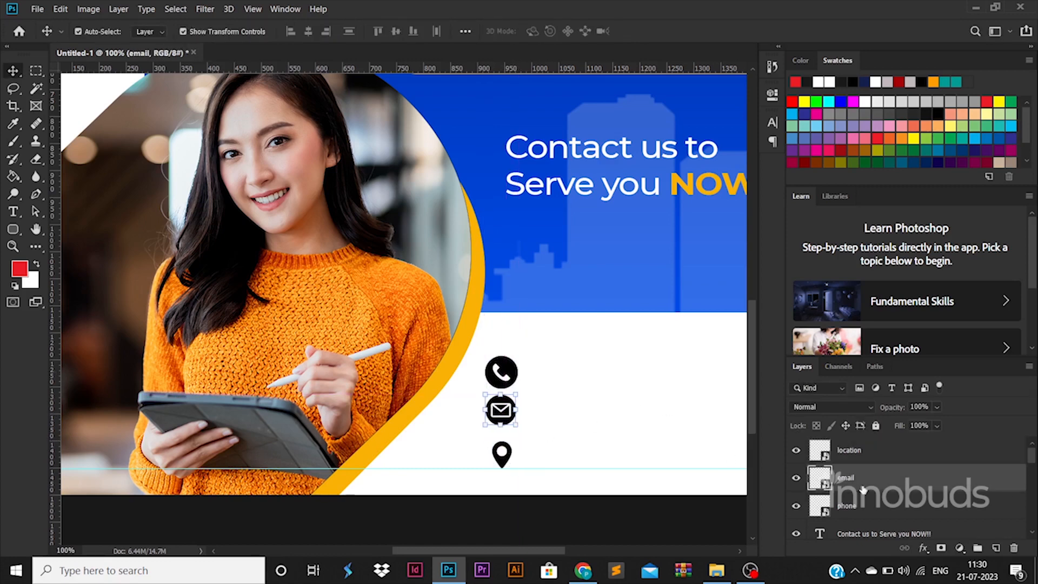
left_click(893, 503)
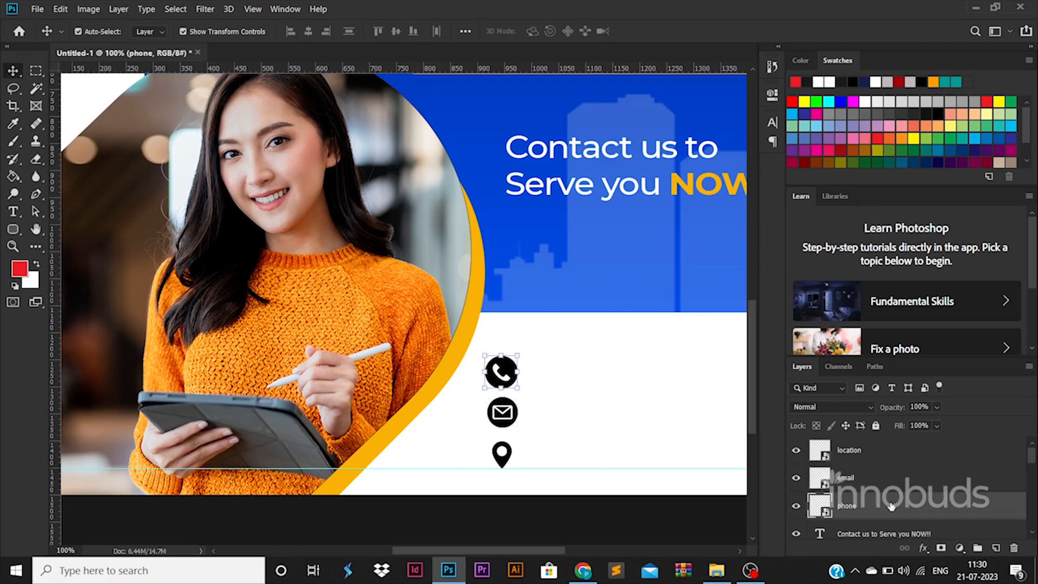
key("Up")
key("Up")
key("Up")
key("Up")
key("Up")
key("Up")
key("Up")
Distribute the three icons evenly in vertical direction and align their left edges.
left_click(883, 462, "shift")
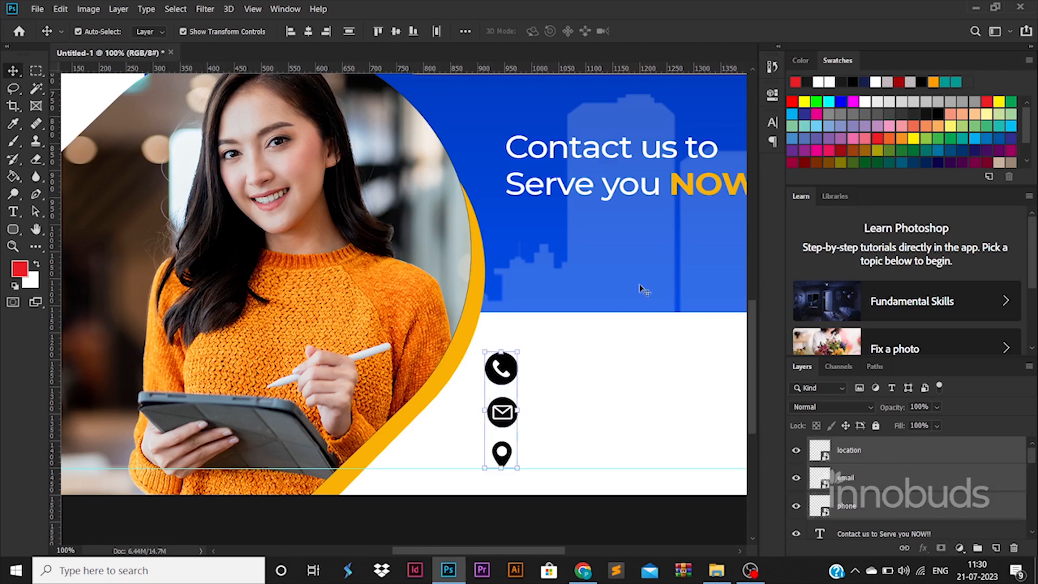
left_click(349, 34)
scroll(488, 260, "down", 3)
left_click_drag(507, 347, 532, 346)
left_click(291, 34)
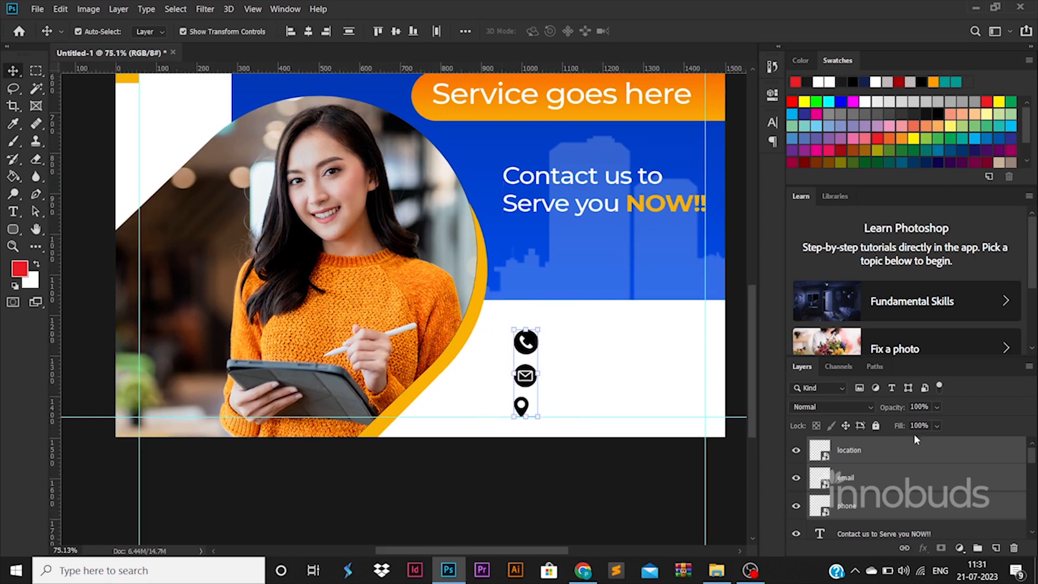
Group the three icons and give the group an orange colour overlay (#f97803) sampled from the service bar.
key("ctrl+g")
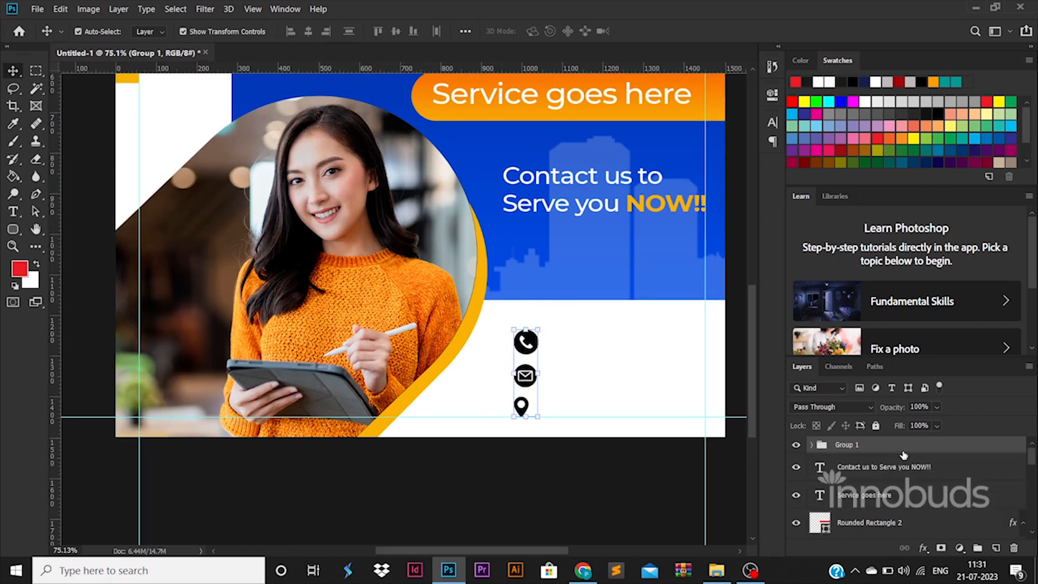
double_click(902, 450)
left_click(546, 380)
left_click(817, 247)
left_click(709, 83)
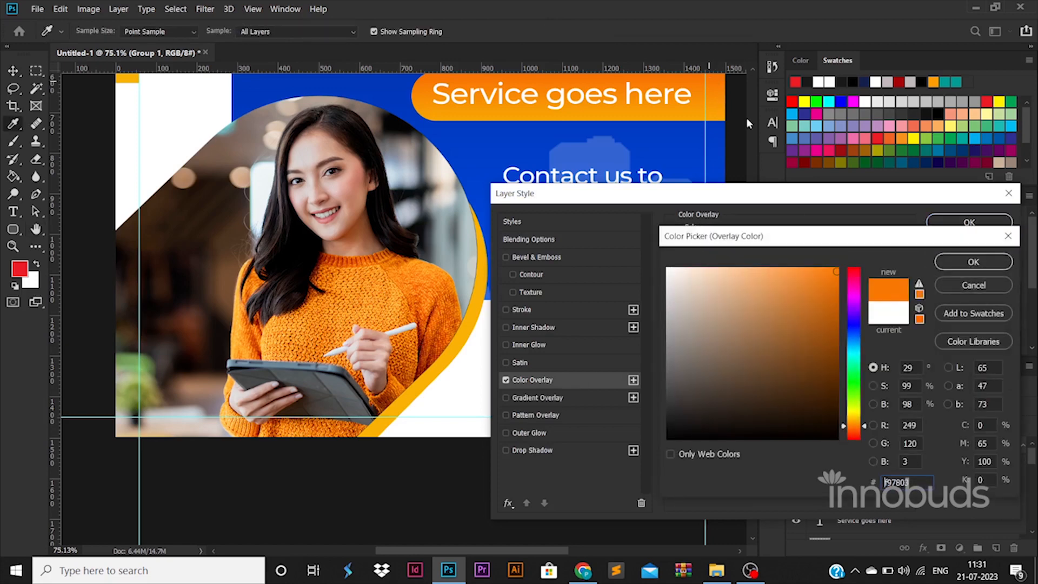
left_click(974, 261)
left_click(969, 222)
Duplicate the contact text beside the phone icon and replace its wording with a phone number.
left_click_drag(585, 207, 633, 367)
key("t")
left_click(633, 357)
key("ctrl+a")
type("9")
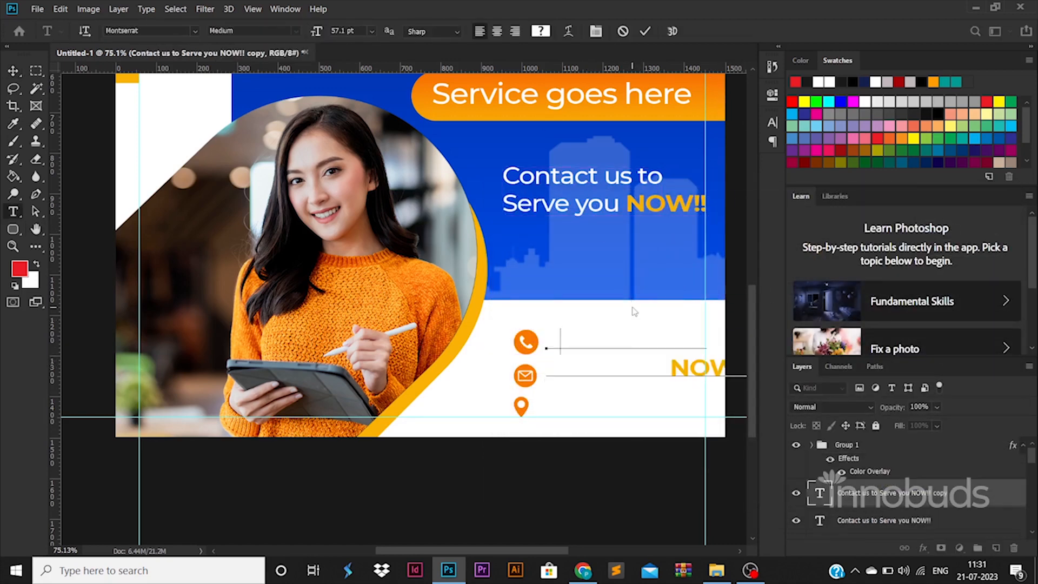
type("91")
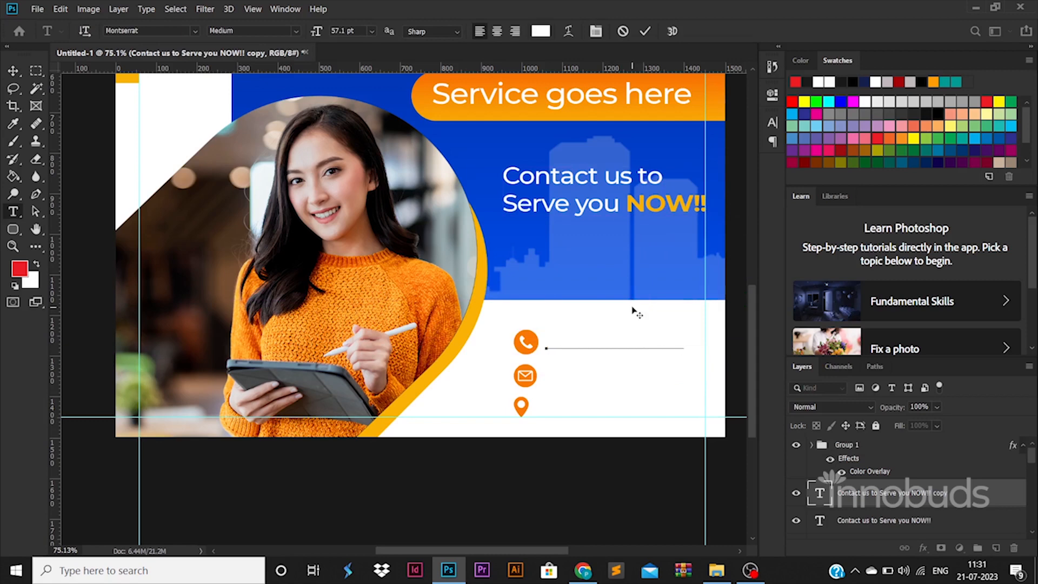
Format the phone number in black Montserrat ExtraBold at 40 pt.
key("ctrl+a")
left_click(549, 32)
left_click_drag(697, 405, 658, 472)
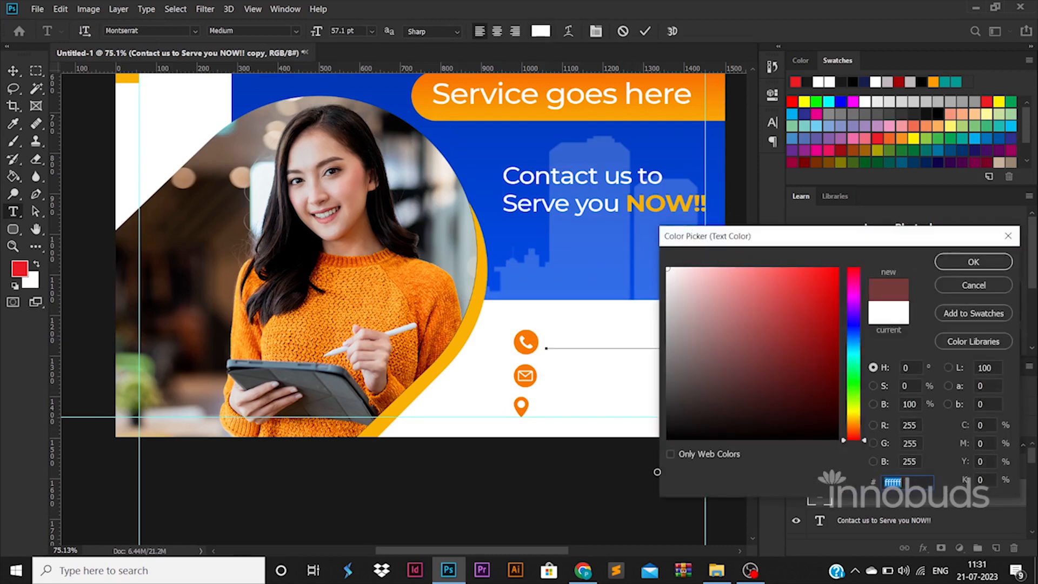
left_click(973, 263)
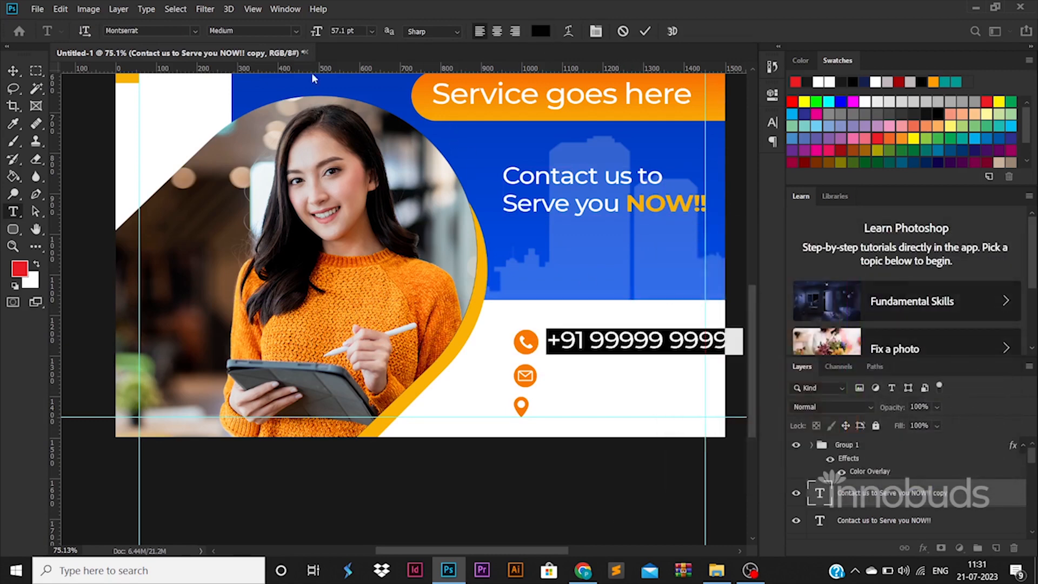
left_click(273, 30)
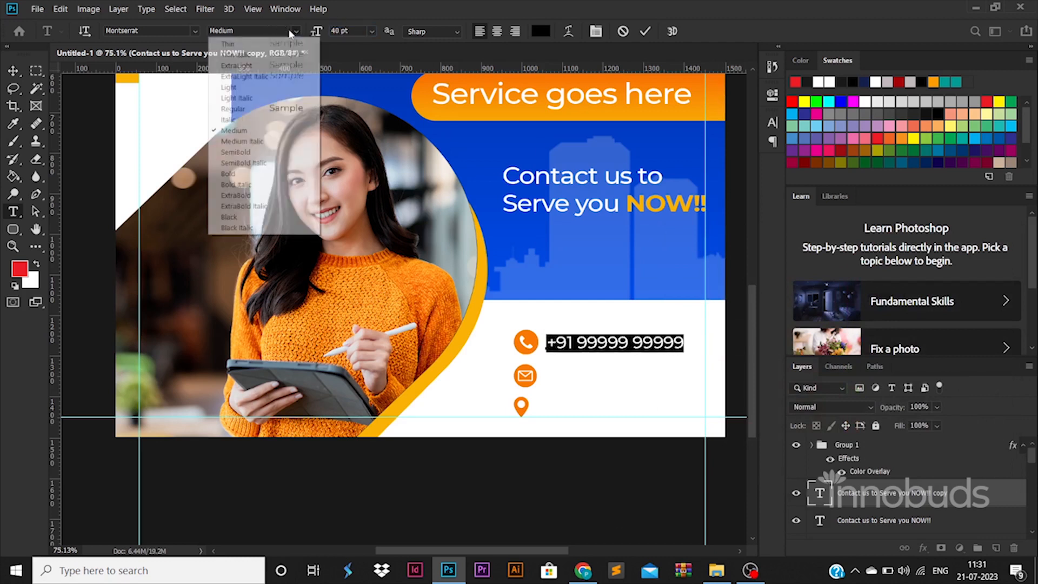
left_click(288, 204)
Replace the digits after the country code with another phone number and enlarge the text to 44.56 pt, reaching the right guide.
left_click_drag(575, 347, 693, 344)
type("77777 77777")
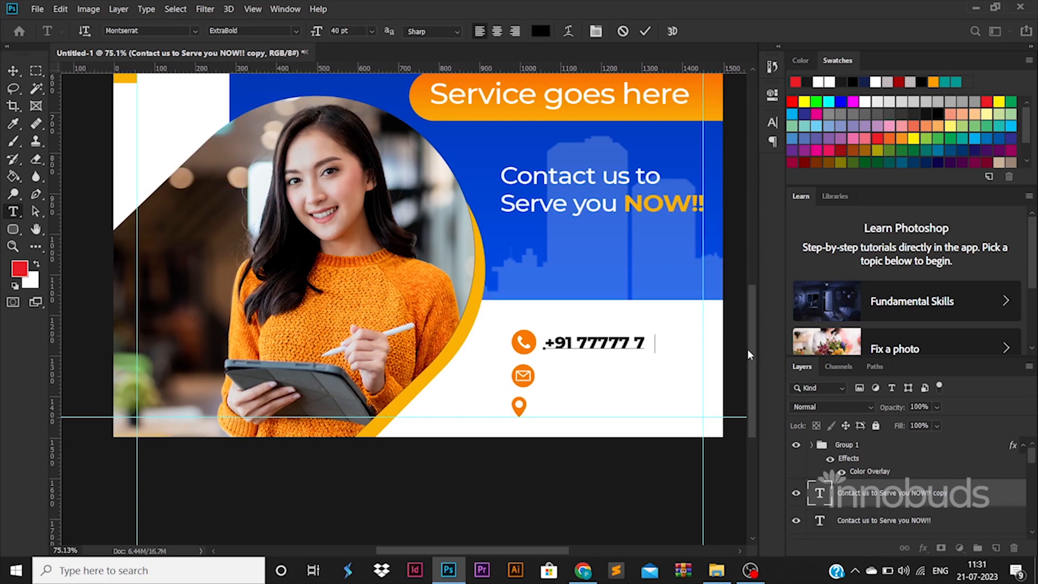
left_click(13, 70)
left_click_drag(686, 336, 694, 371)
key("Return")
Turn a copy of the phone text beside the email icon into the company's e-mail address in Montserrat Regular at 30 pt.
double_click(681, 376)
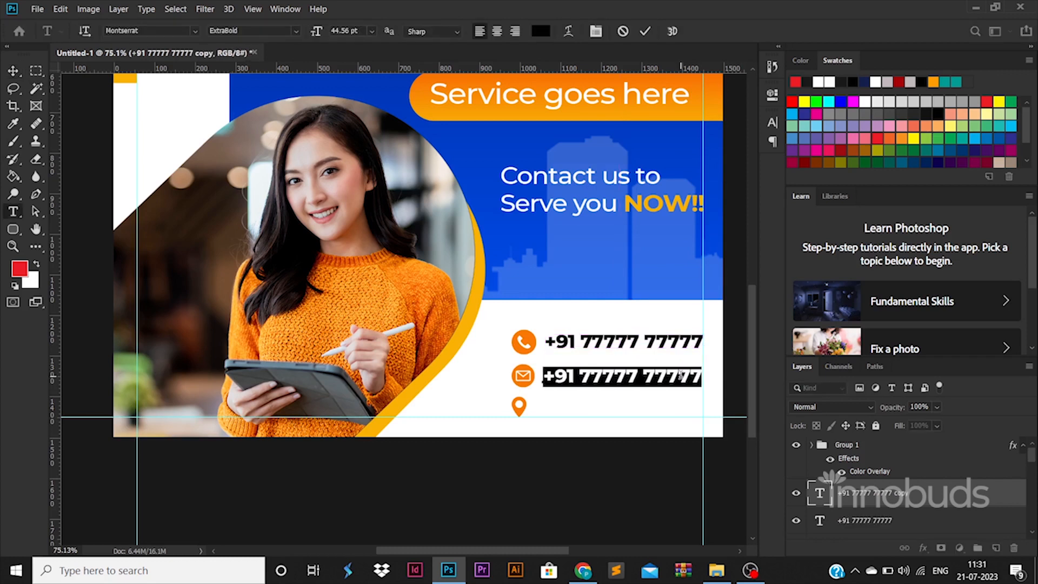
type("info@company.com")
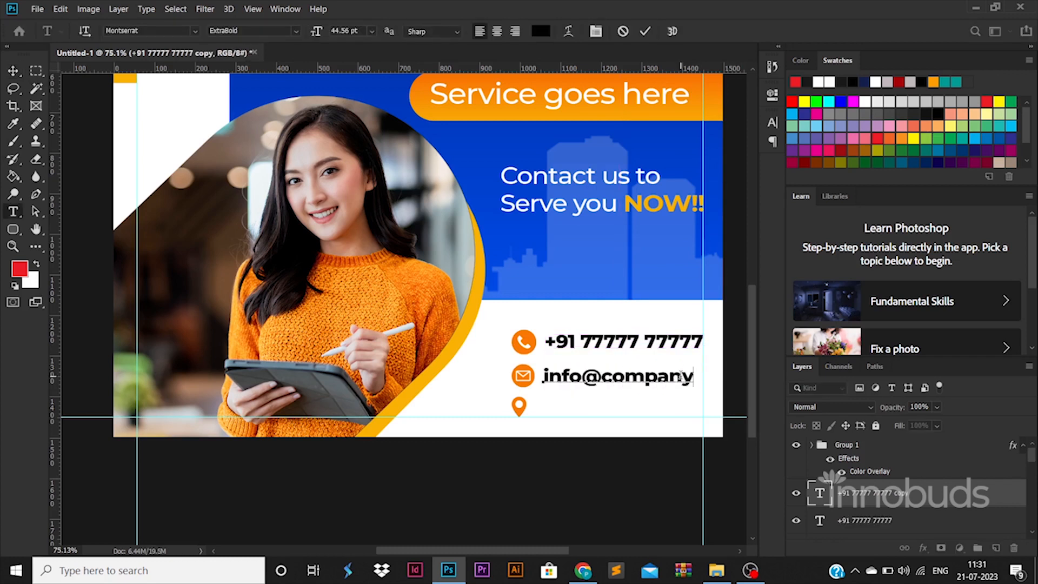
key("ctrl+a")
left_click(296, 32)
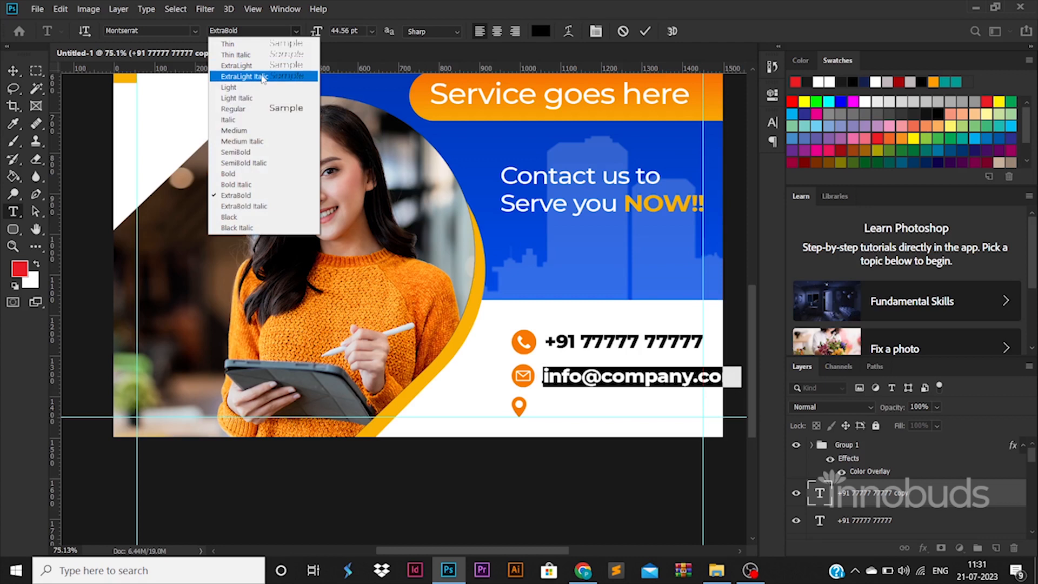
left_click(260, 107)
type("30")
key("Return")
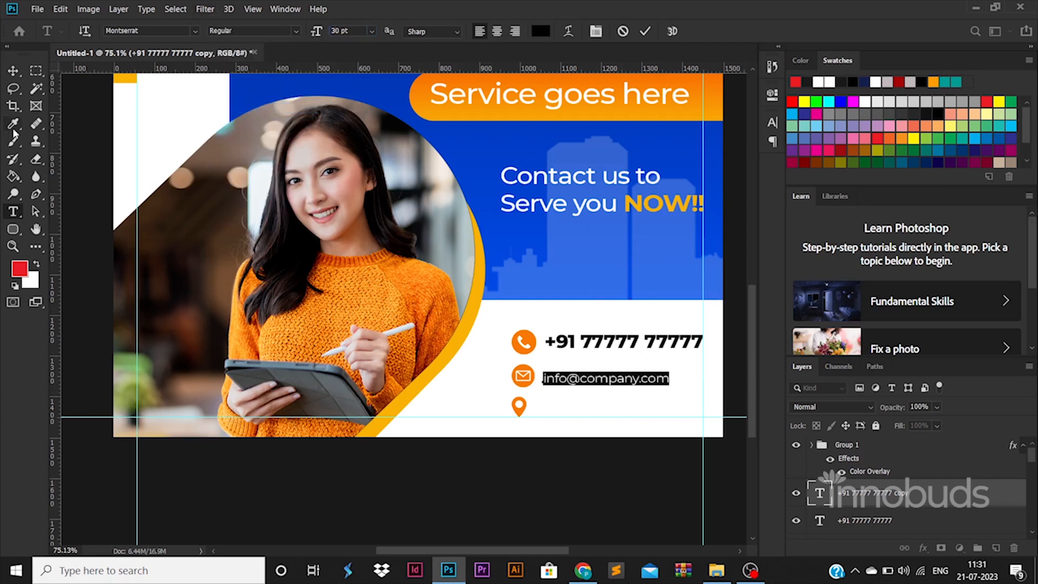
left_click(17, 74)
left_click_drag(660, 379, 655, 378)
Duplicate the e-mail text beside the location pin and change it to "Company Location".
left_click_drag(656, 378, 654, 407, "alt")
double_click(654, 408)
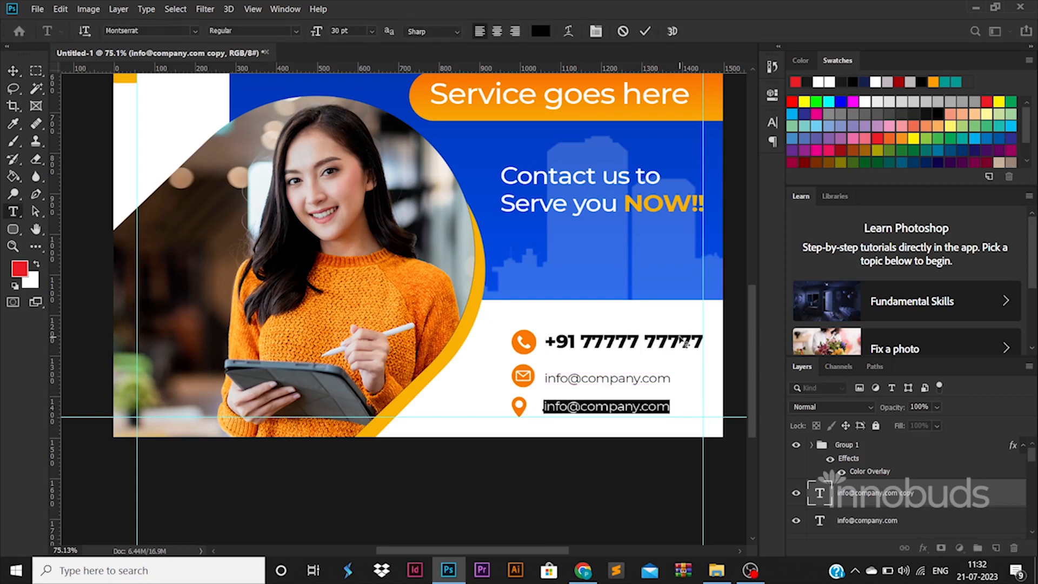
type("Comapny No")
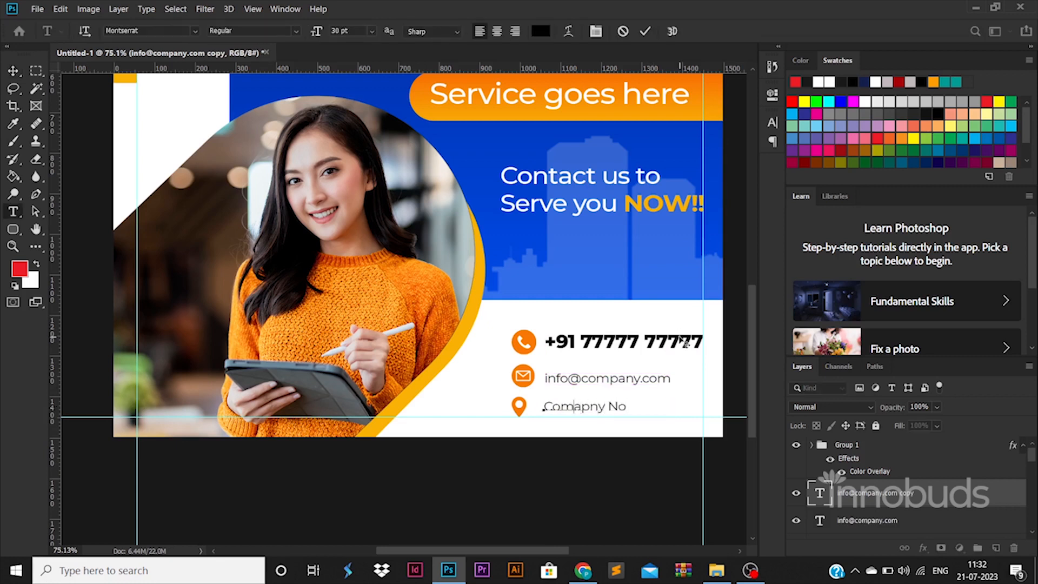
key("Delete")
key("Delete")
key("Delete")
key("Delete")
key("Delete")
key("Delete")
key("Delete")
type("pan")
left_click(13, 70)
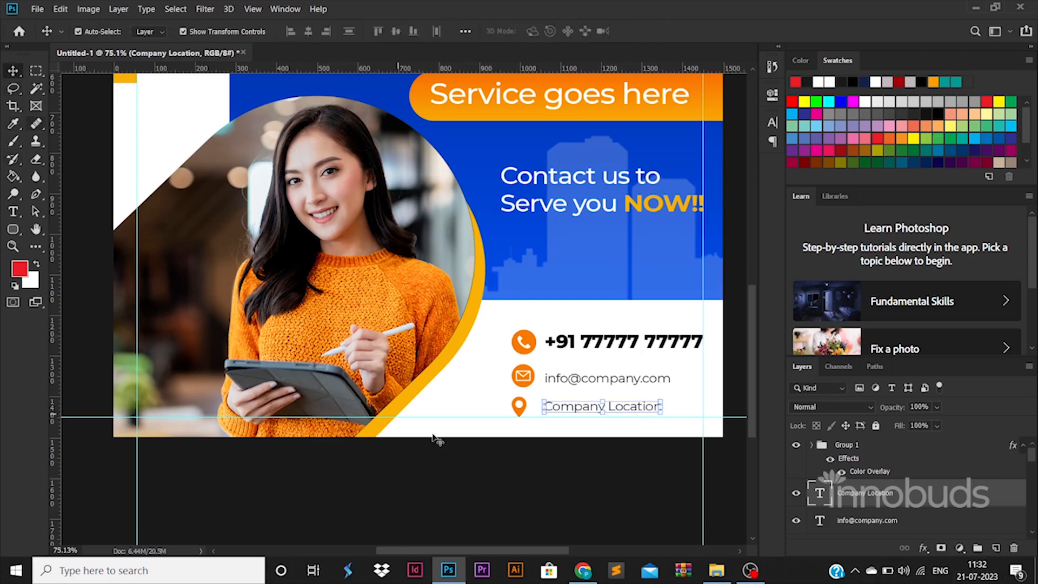
left_click(470, 466)
scroll(471, 466, "down", 3)
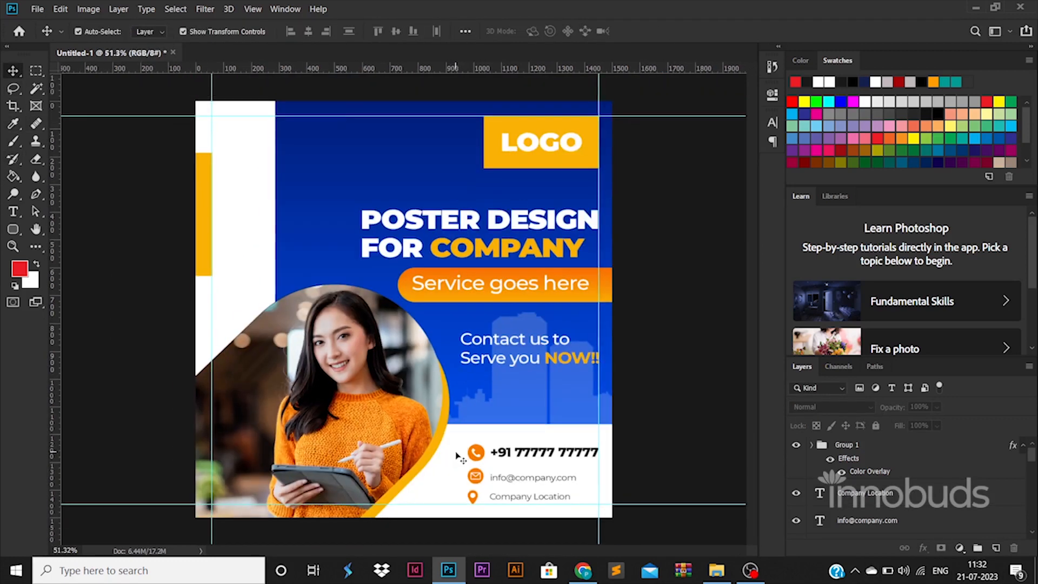
Save the document as a Photoshop file named poster in folder 40 of the YouTube videos directory.
key("ctrl+s")
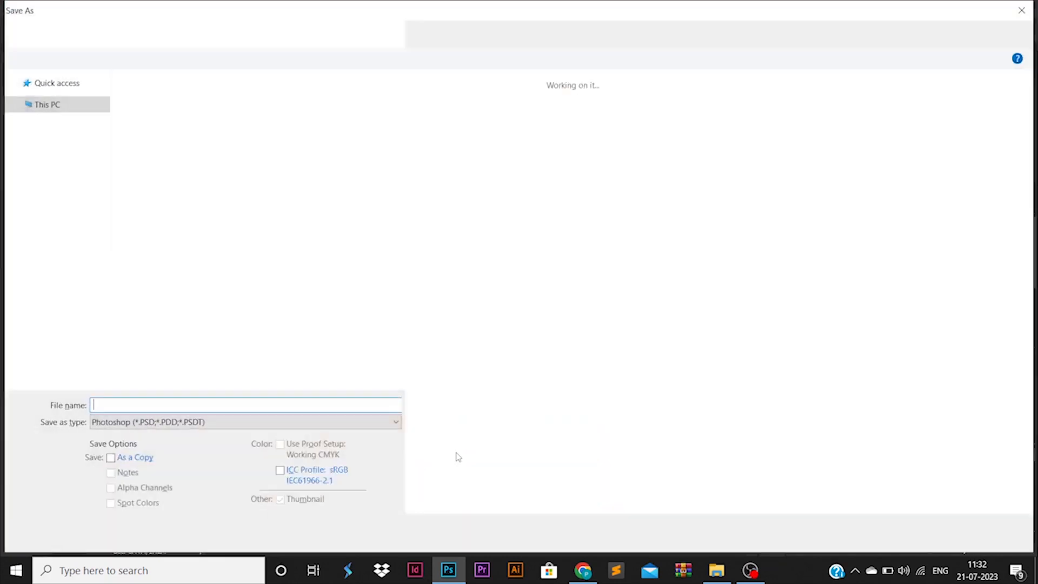
left_click(216, 35)
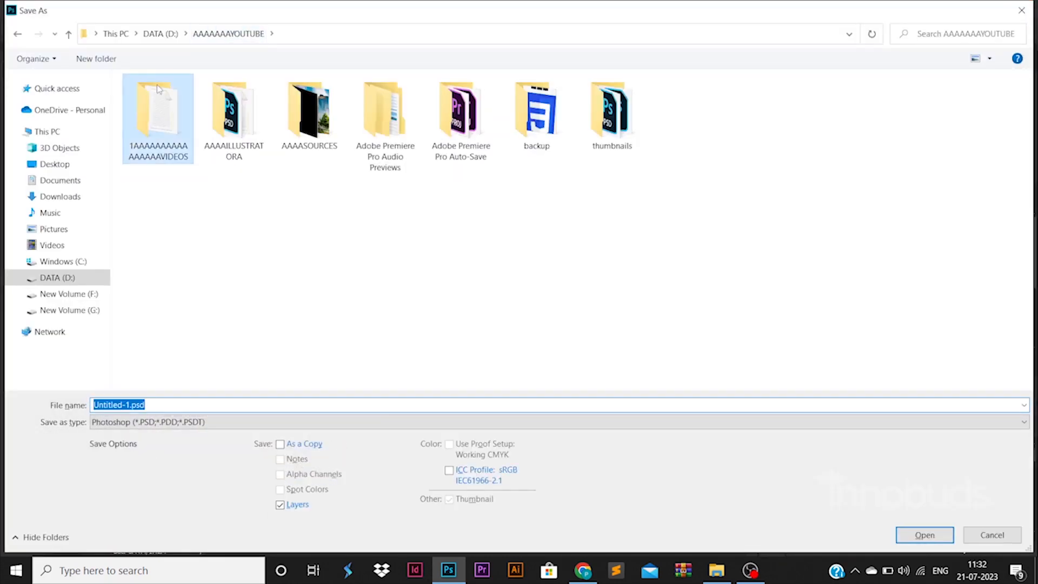
double_click(158, 119)
double_click(537, 116)
type("poster")
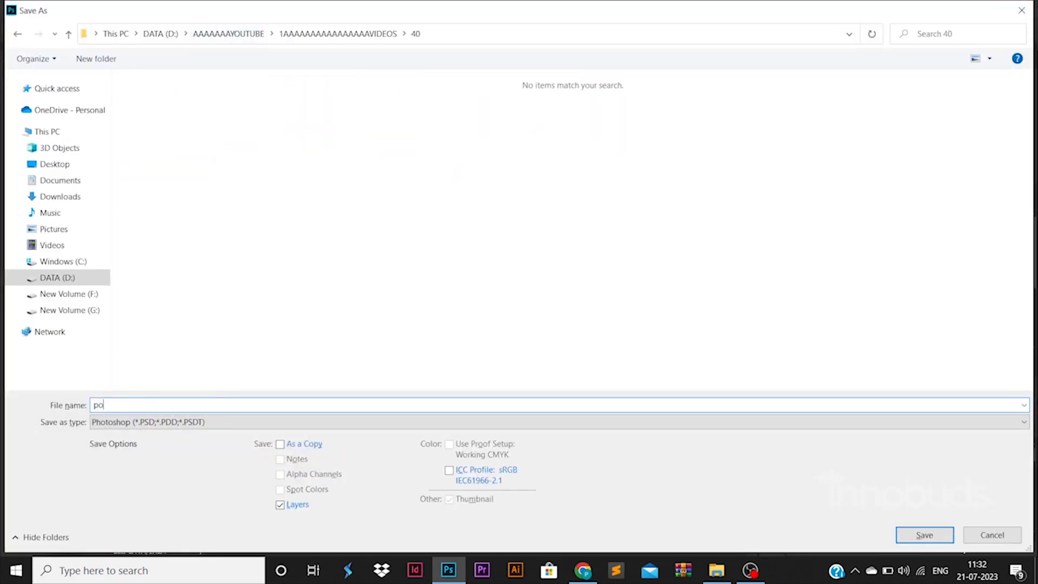
key("Return")
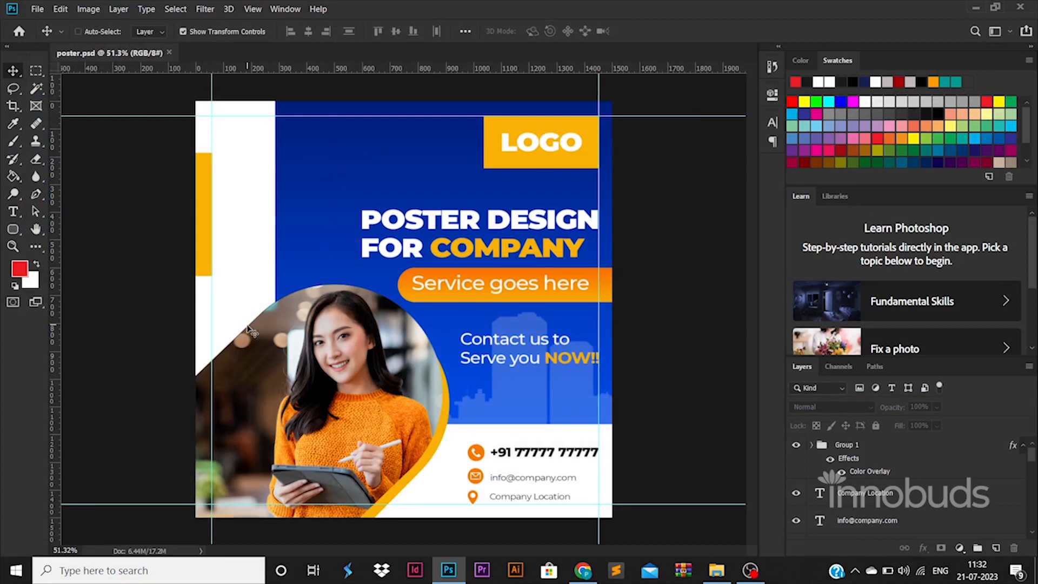
Export the design for the web as a JPEG High image named poster-40 in folder 40.
key("ctrl+alt+shift+s")
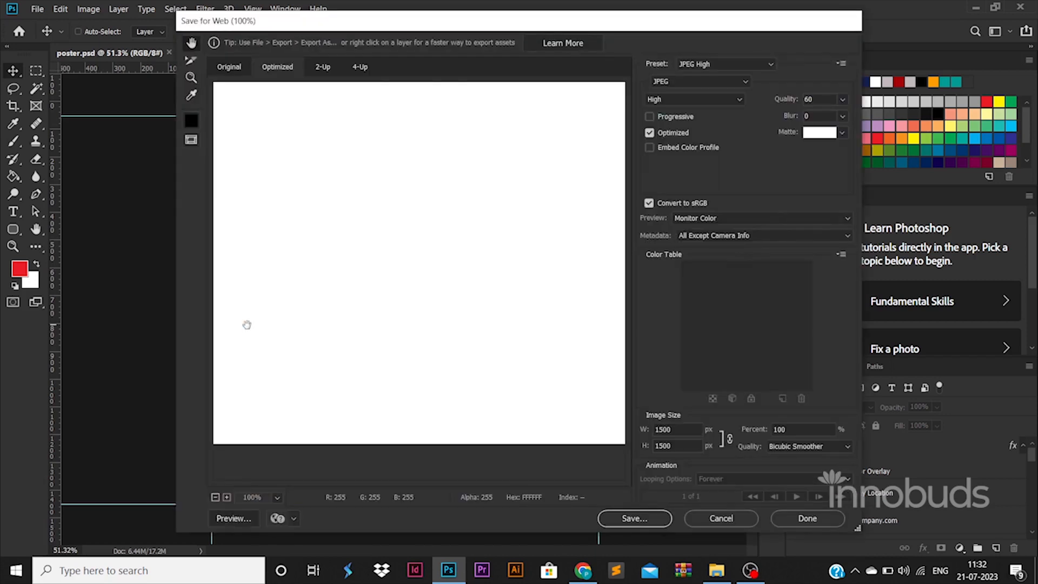
key("Return")
left_click(257, 32)
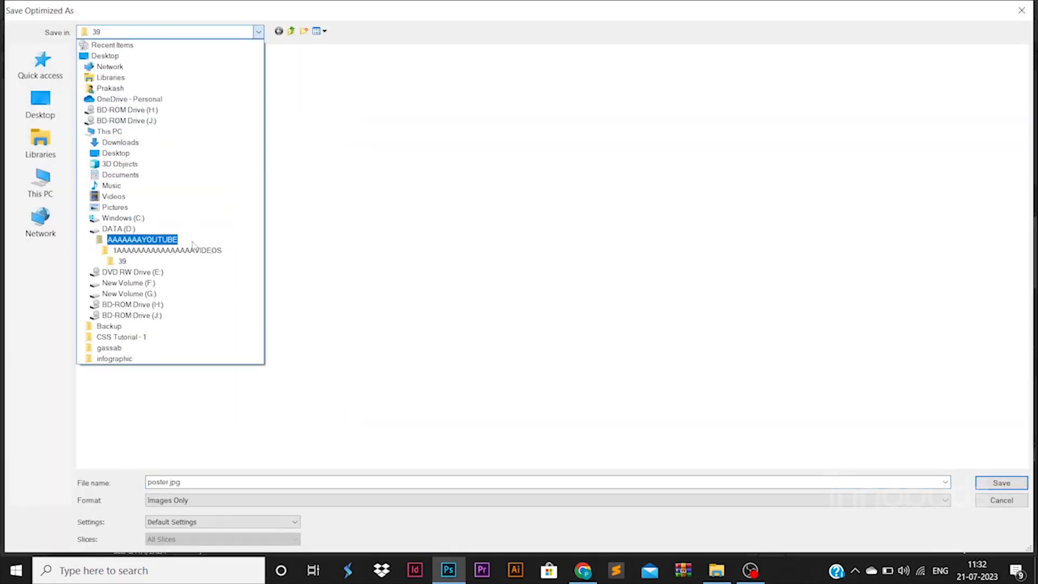
left_click(140, 240)
double_click(563, 86)
double_click(182, 483)
type("poster-")
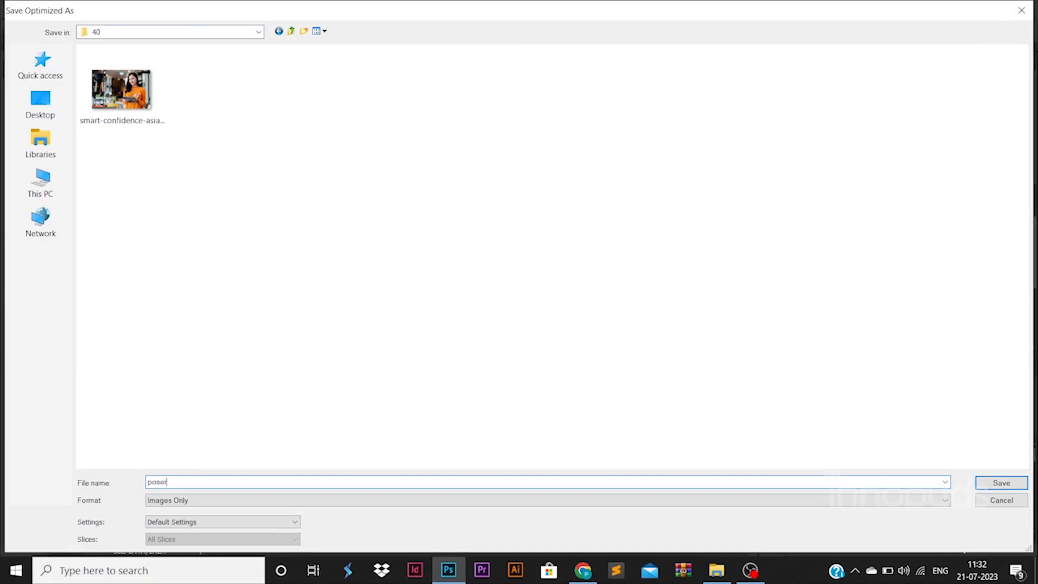
key("Return")
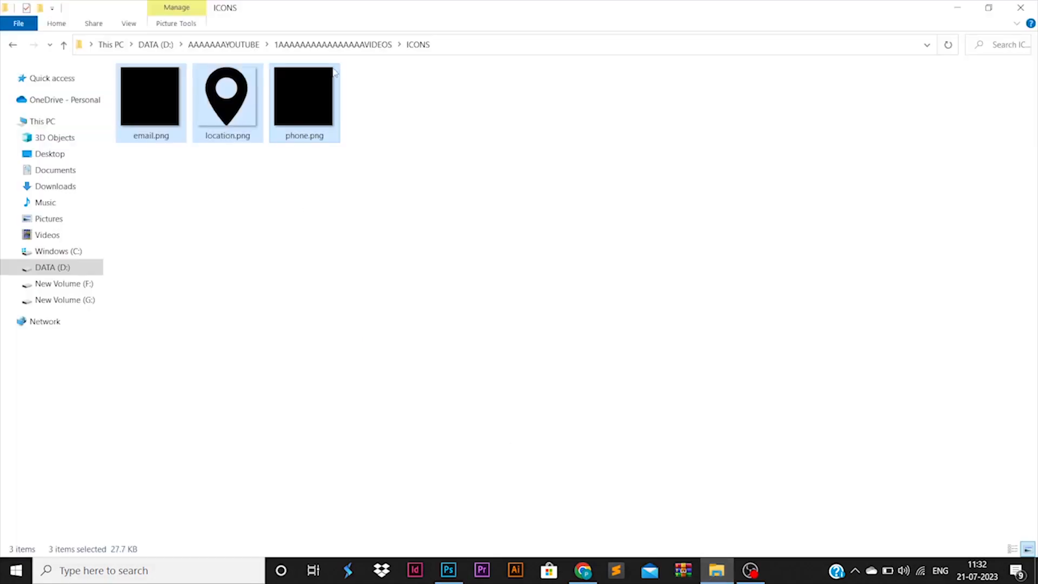
View the exported poster-40.jpg from folder 40 in Photos to check the finished poster, and return to Photoshop.
key("alt+Up")
double_click(403, 100)
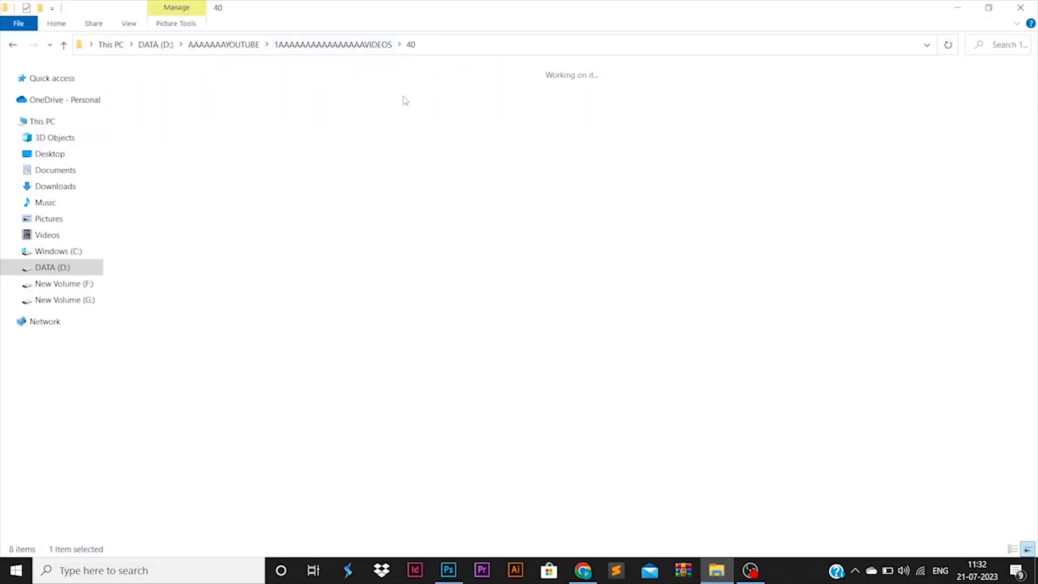
right_click(417, 99)
left_click(426, 99)
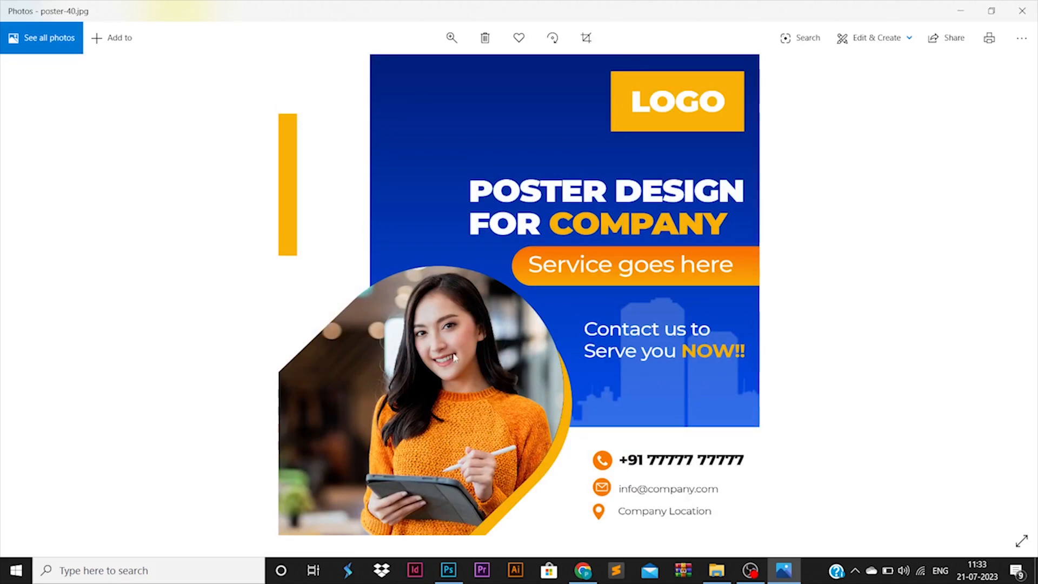
left_click(448, 570)
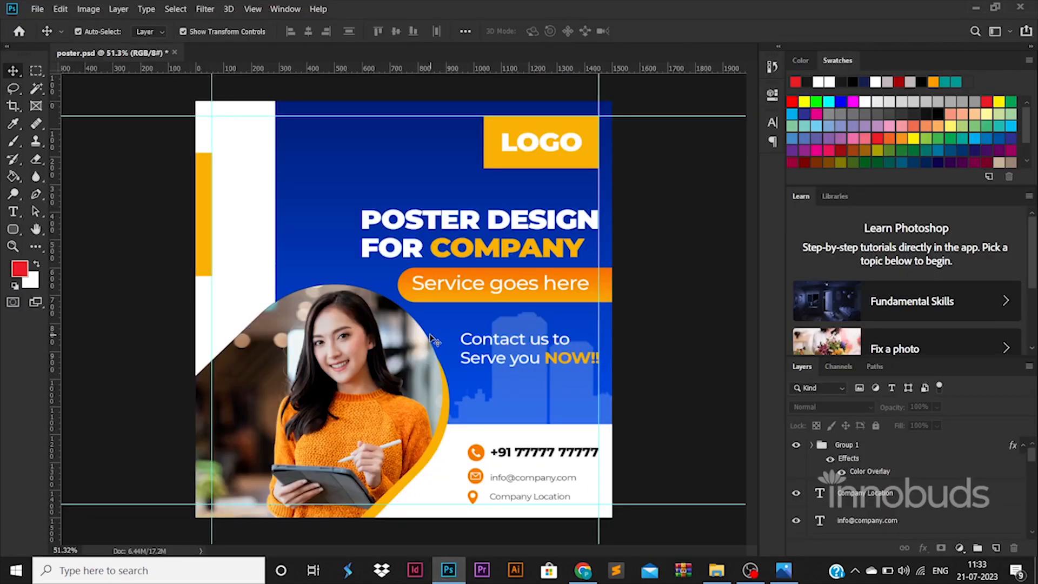